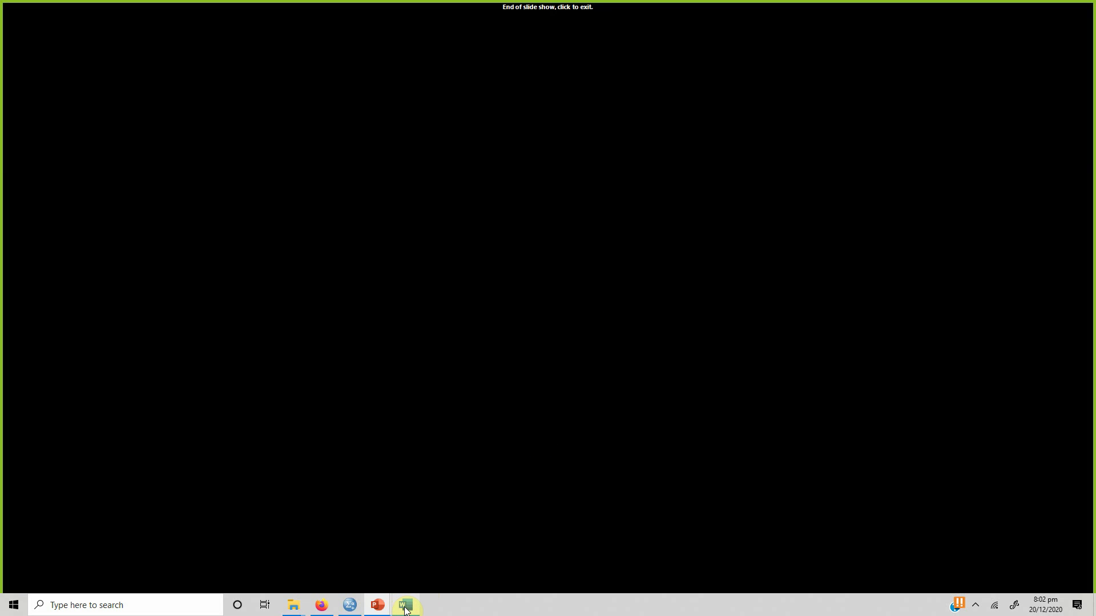
Inspect the SL, SE, JS and LS score columns in the SPSS data, then return to the Word report.
{"action": "mouse_move", "coordinate": [353, 609]}
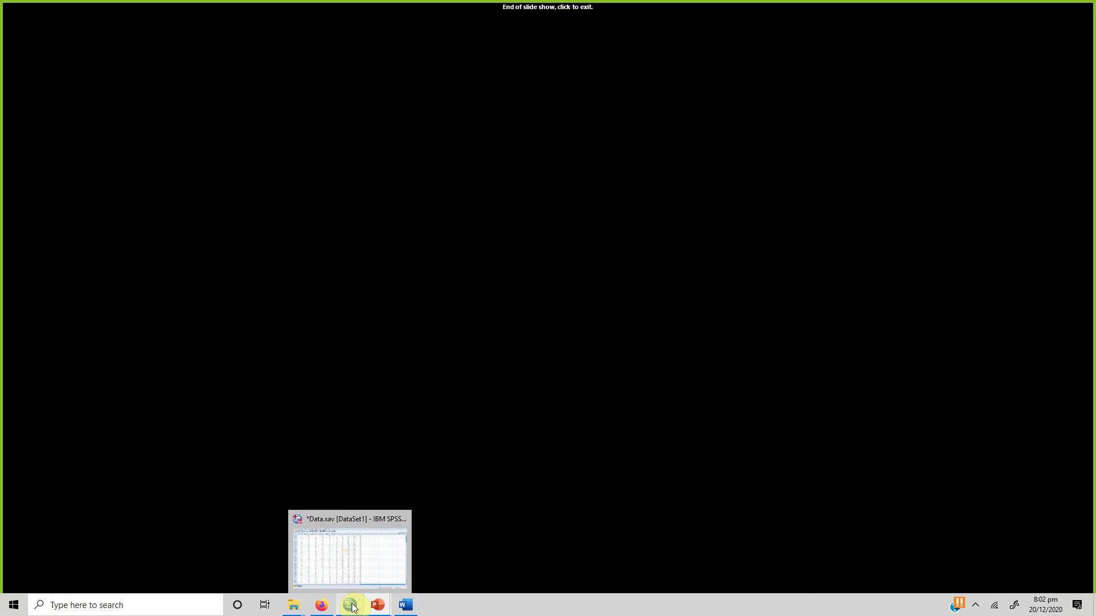
{"action": "left_click", "coordinate": [354, 575]}
{"action": "left_click_drag", "start_coordinate": [462, 73], "coordinate": [628, 77]}
{"action": "left_click", "coordinate": [623, 124]}
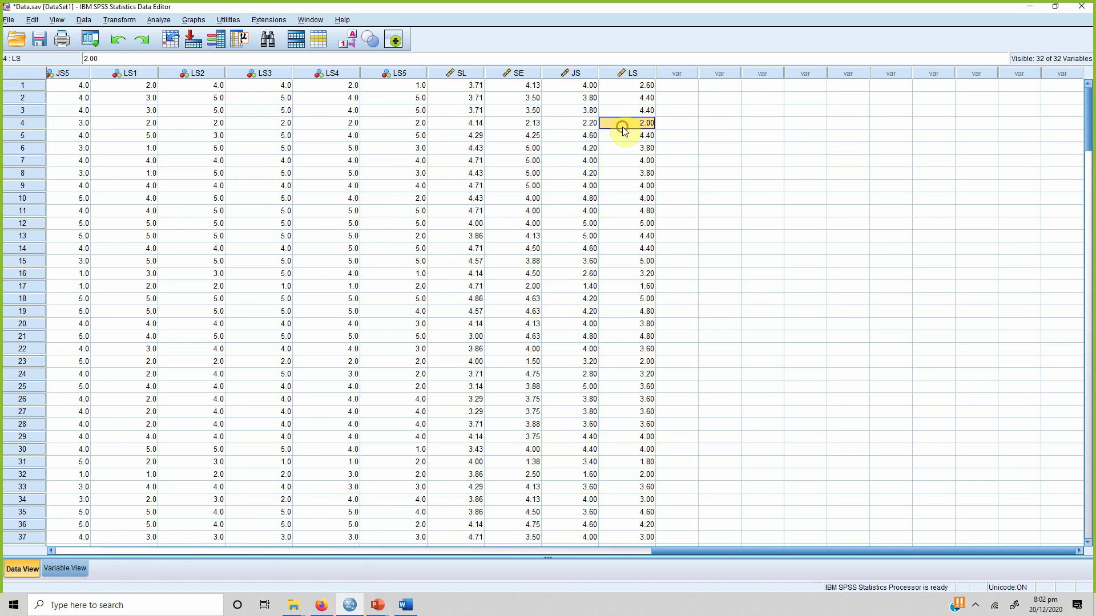
{"action": "left_click", "coordinate": [632, 73]}
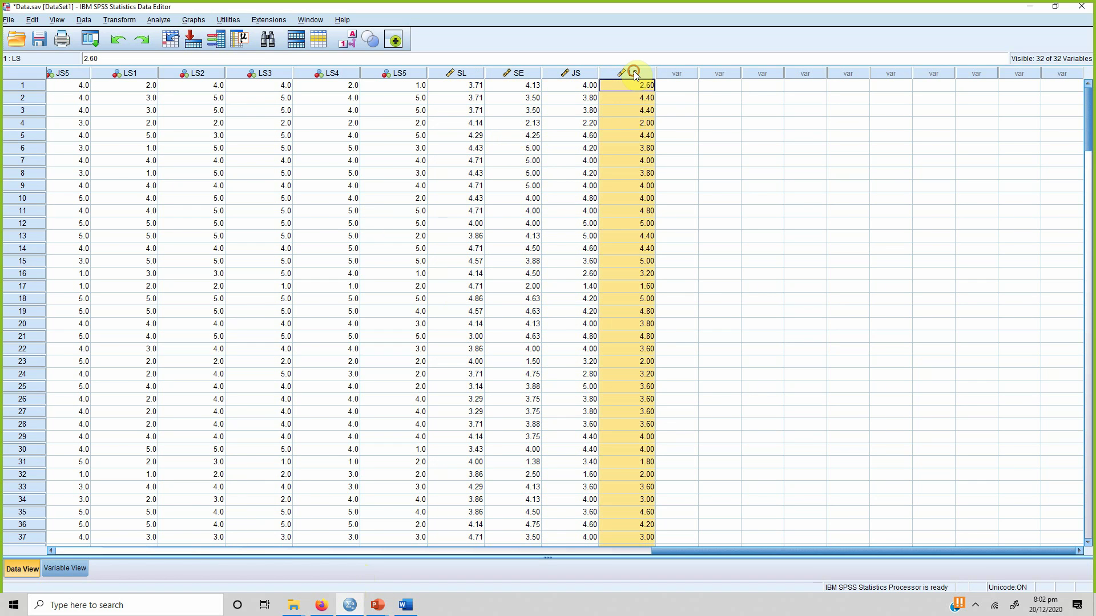
{"action": "left_click_drag", "start_coordinate": [464, 74], "coordinate": [571, 76]}
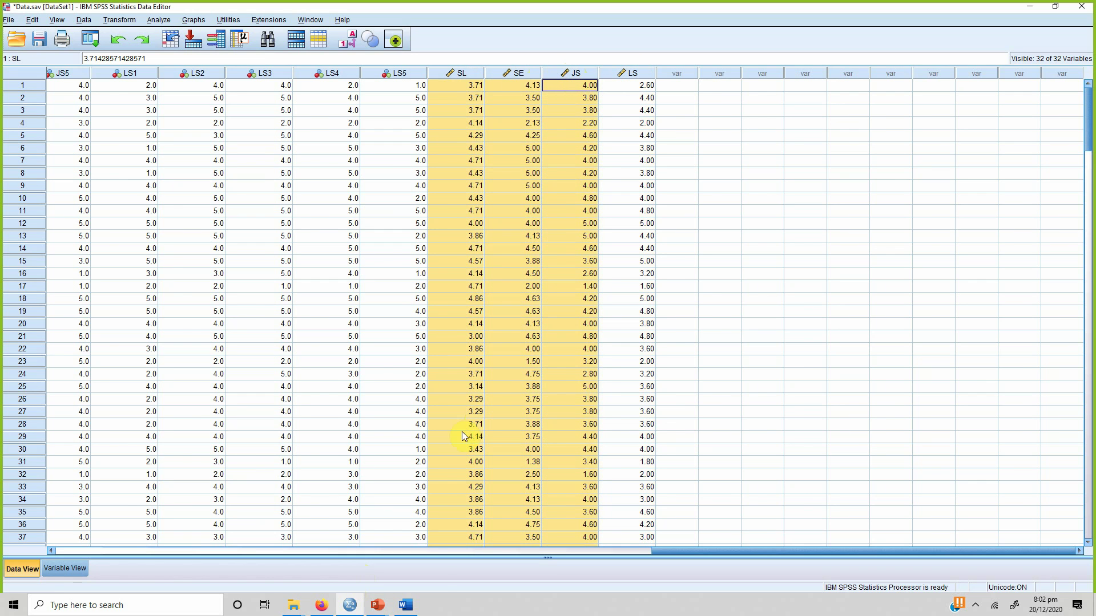
{"action": "left_click", "coordinate": [405, 605]}
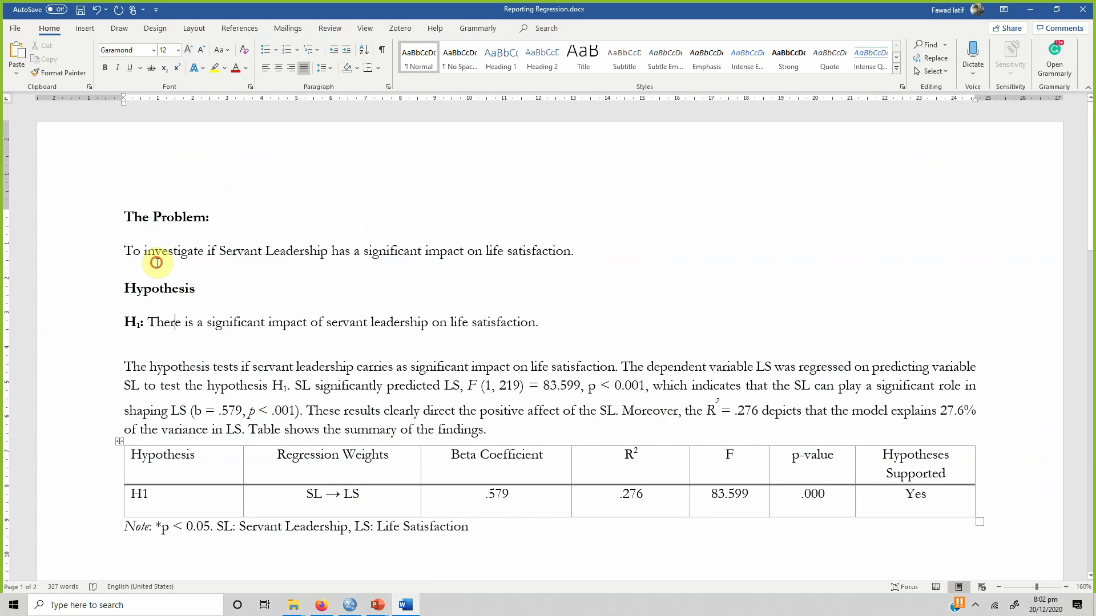
Review the problem statement and H1 hypothesis lines in the Word report, then return to the SPSS data.
{"action": "left_click_drag", "start_coordinate": [120, 252], "coordinate": [607, 252]}
{"action": "left_click", "coordinate": [367, 309]}
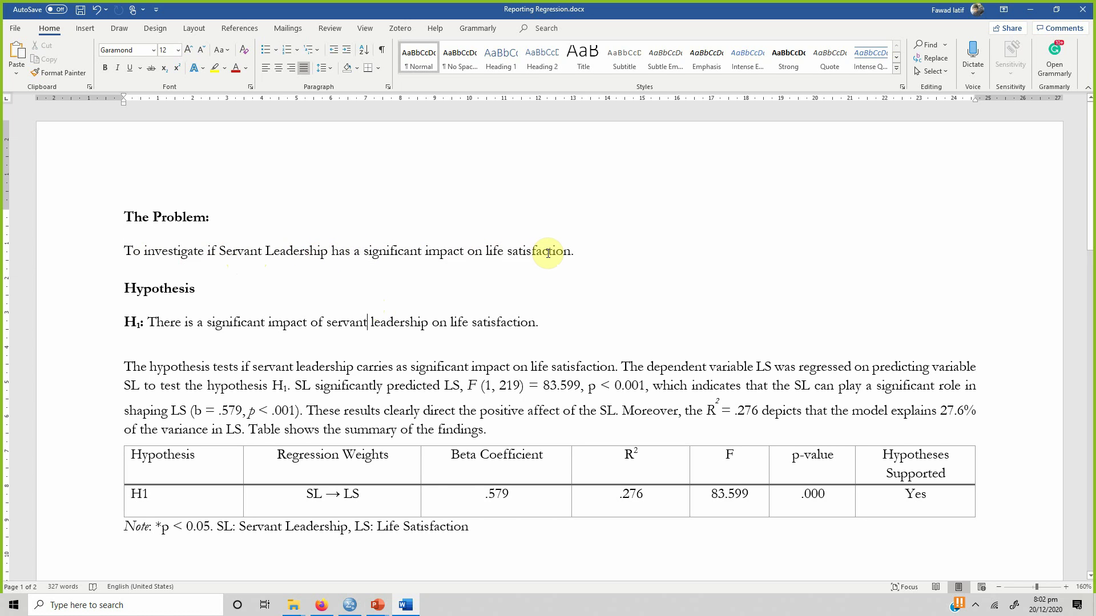
{"action": "left_click", "coordinate": [144, 242]}
{"action": "left_click_drag", "start_coordinate": [125, 320], "coordinate": [535, 321]}
{"action": "left_click", "coordinate": [535, 321]}
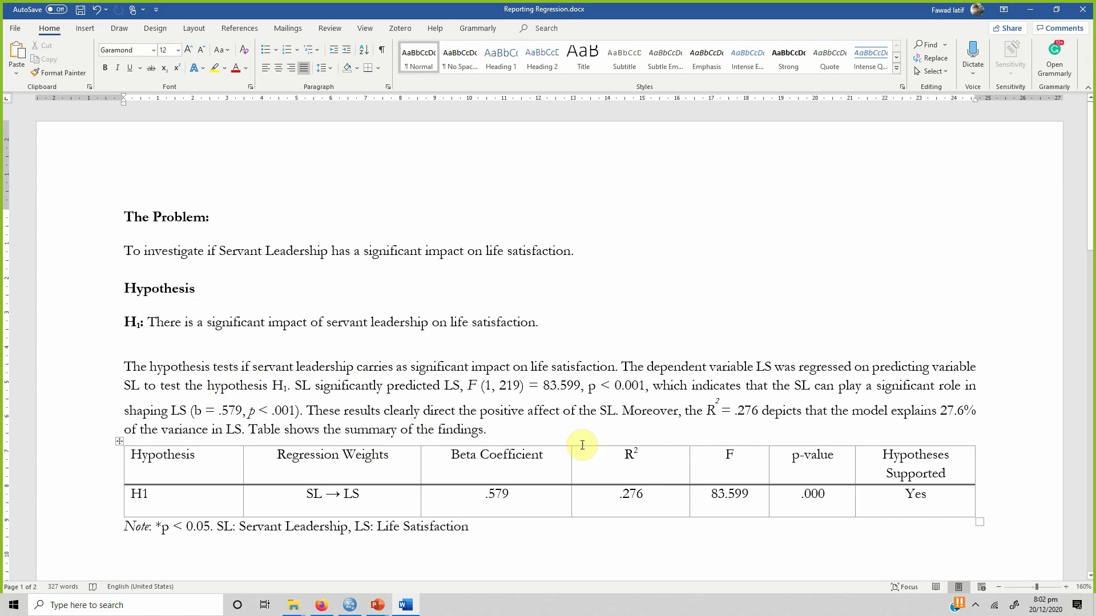
{"action": "left_click", "coordinate": [290, 386]}
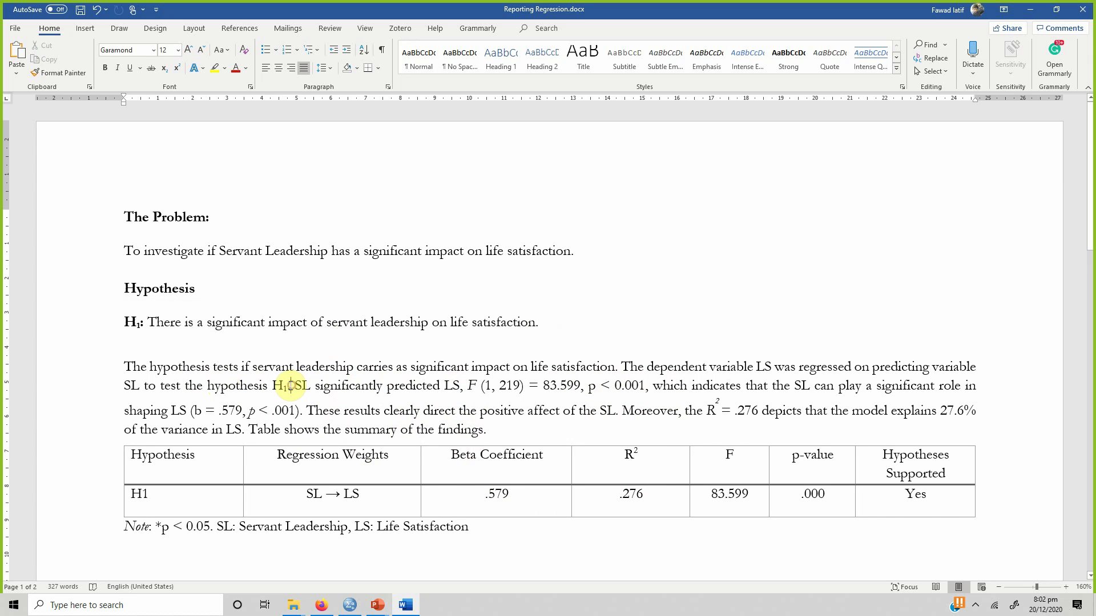
{"action": "left_click", "coordinate": [351, 604]}
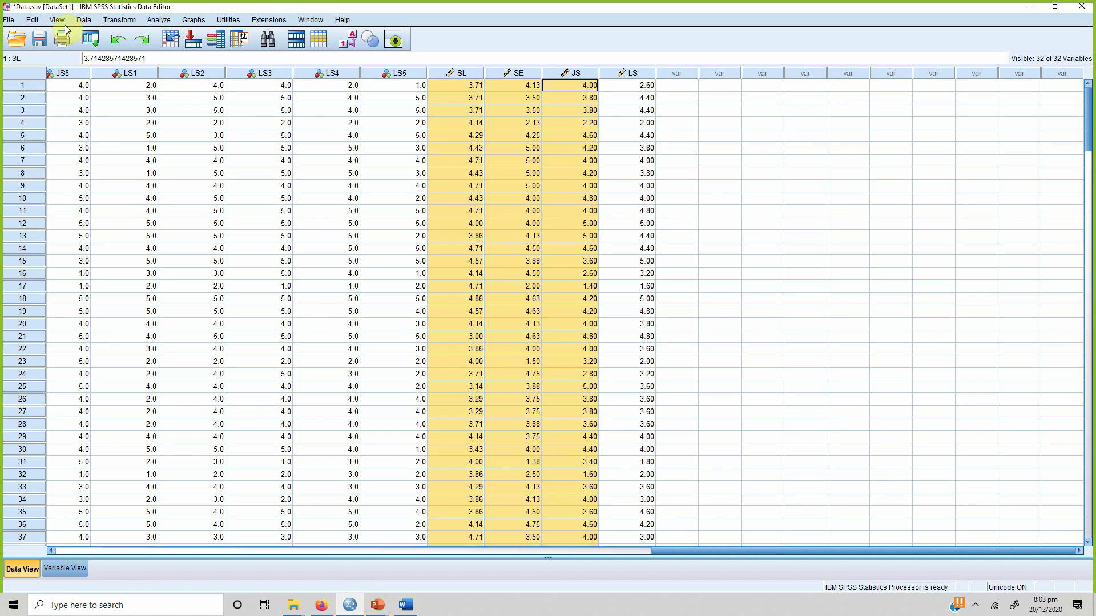
Run a Linear Regression with LS as the dependent and SL as the sole independent variable.
{"action": "left_click", "coordinate": [159, 21]}
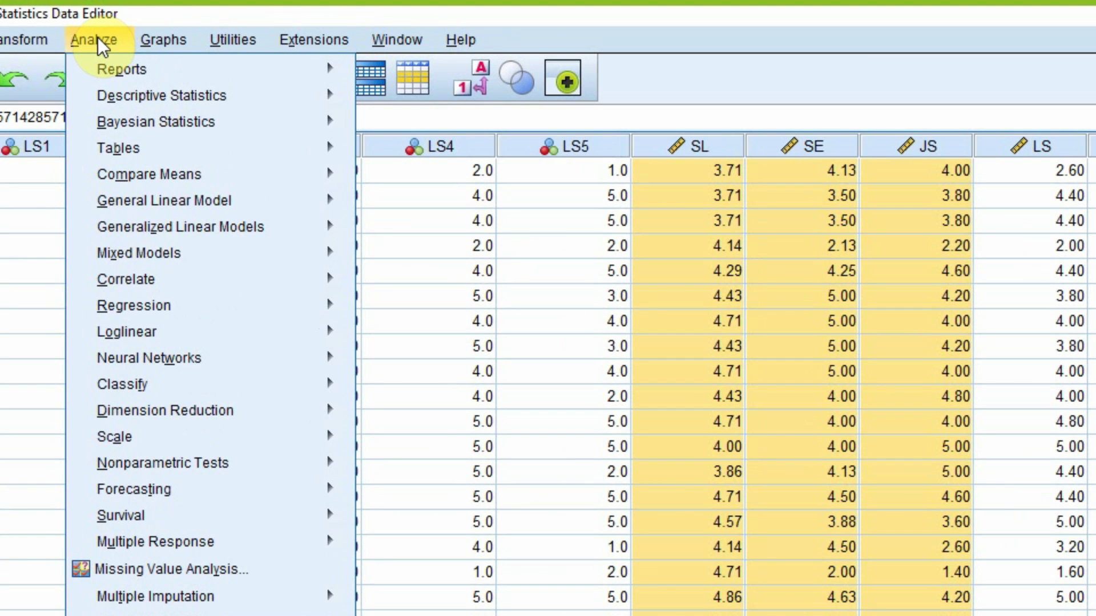
{"action": "mouse_move", "coordinate": [266, 301]}
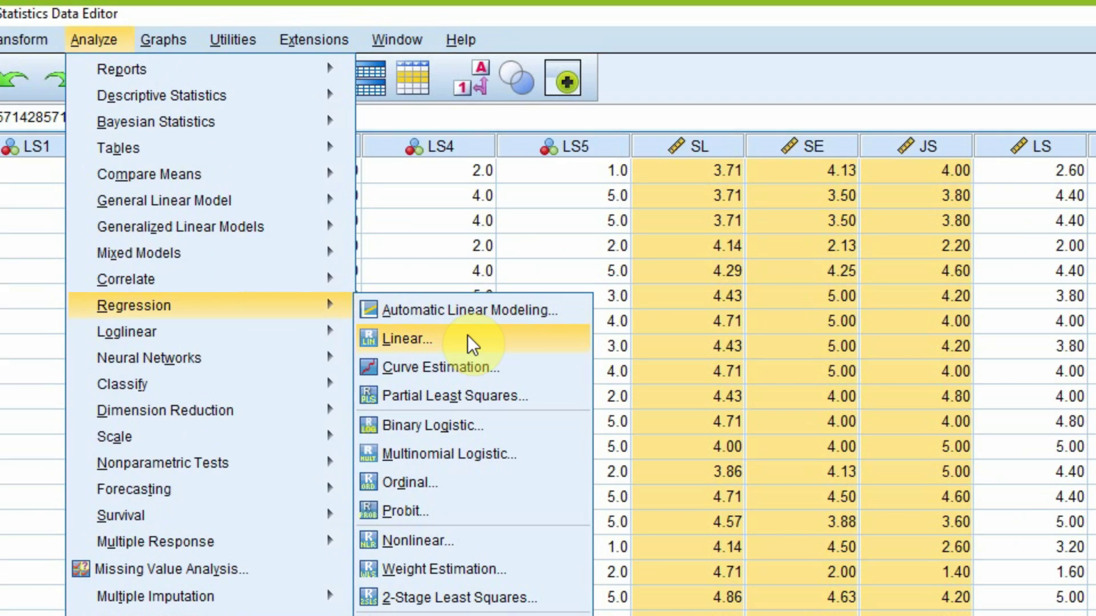
{"action": "left_click", "coordinate": [512, 337]}
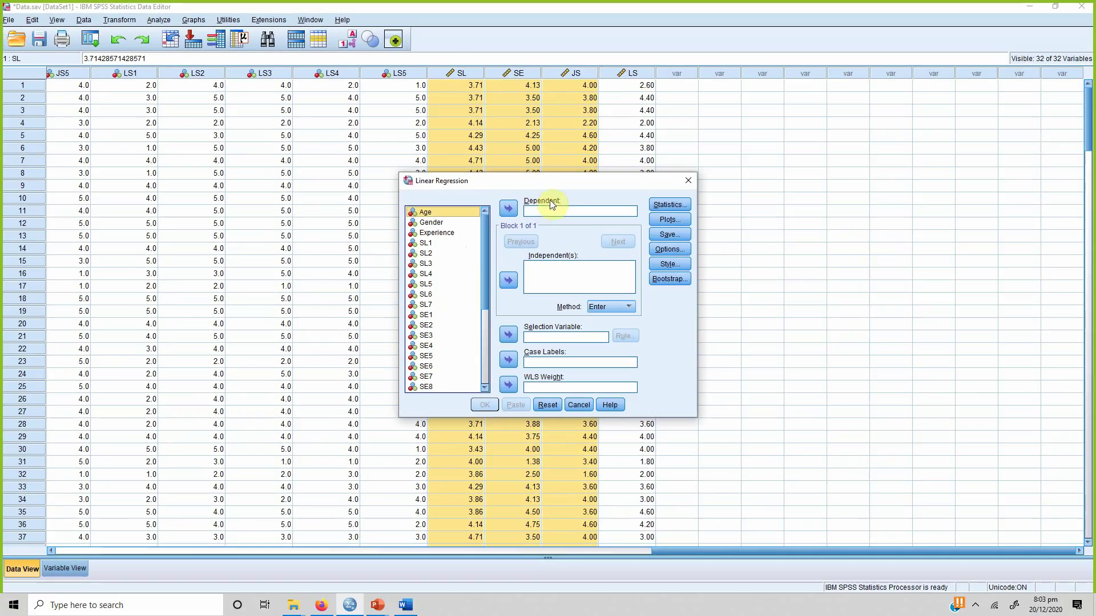
{"action": "left_click_drag", "start_coordinate": [484, 216], "coordinate": [488, 307]}
{"action": "left_click", "coordinate": [298, 466]}
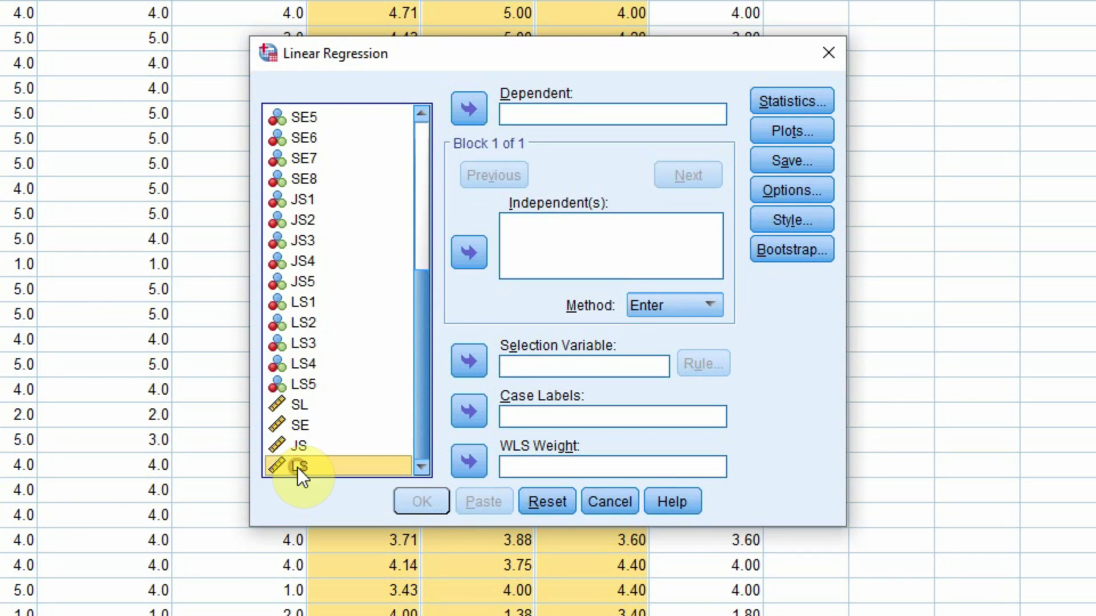
{"action": "left_click", "coordinate": [481, 109]}
{"action": "left_click", "coordinate": [302, 425]}
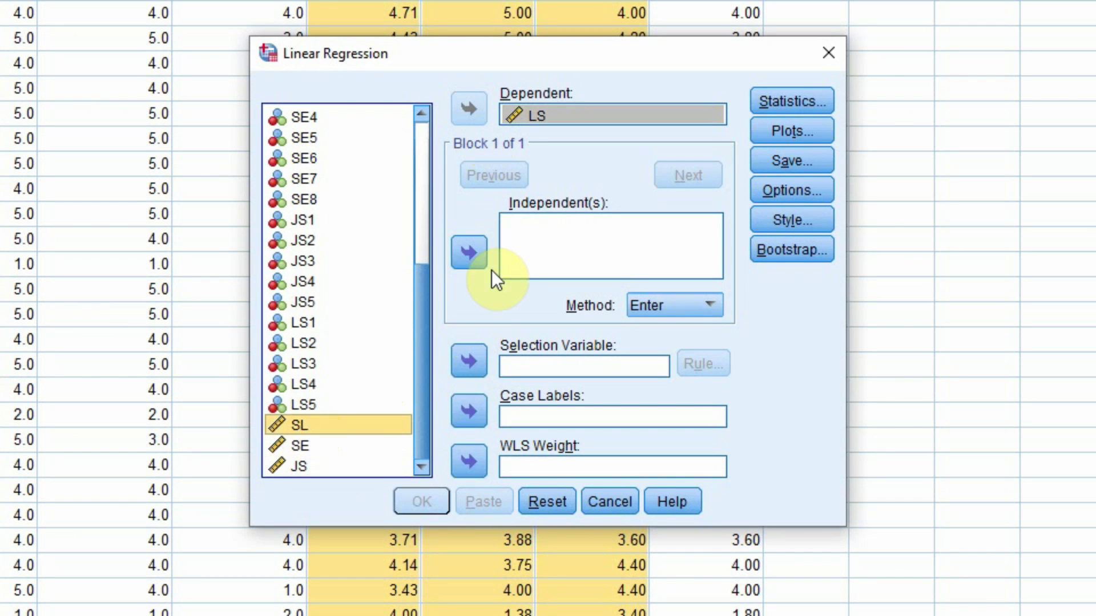
{"action": "left_click", "coordinate": [468, 252]}
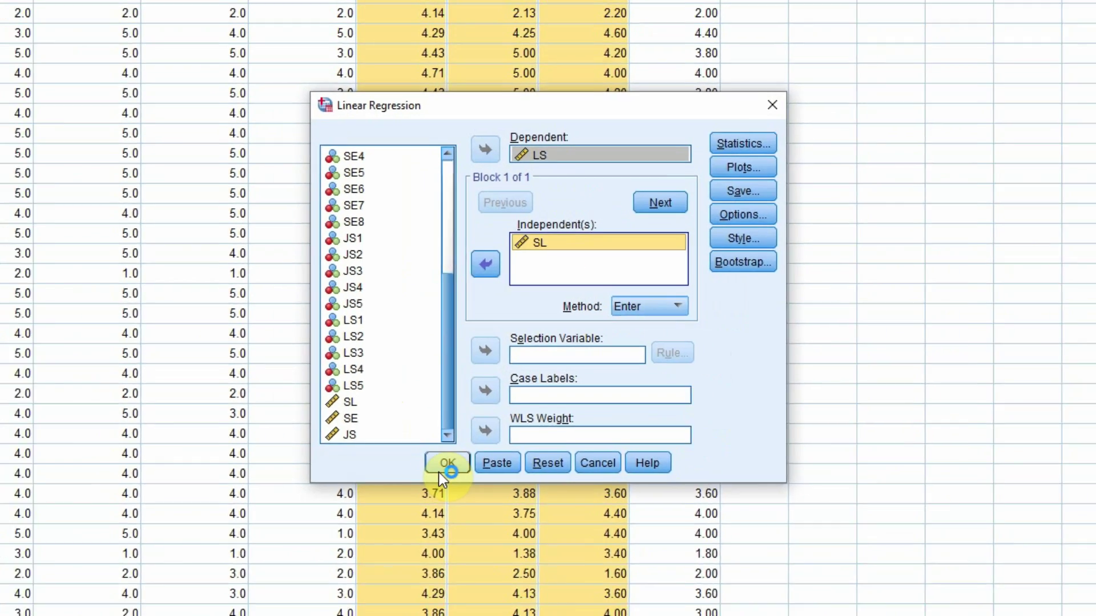
{"action": "left_click", "coordinate": [425, 502]}
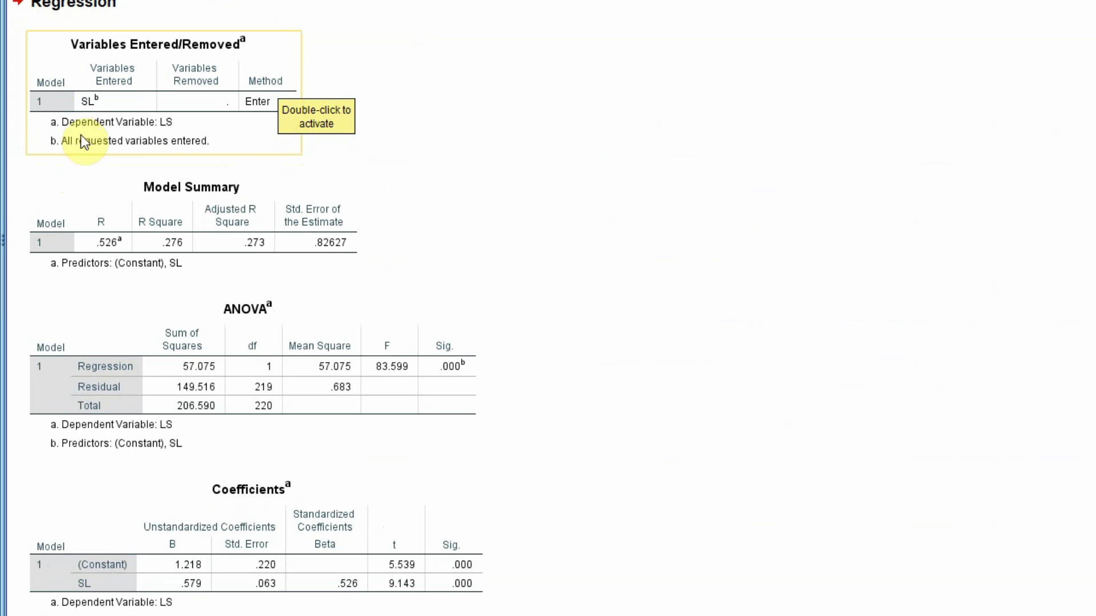
Select the Variables Entered/Removed table and then the Model Summary table in the output.
{"action": "left_click", "coordinate": [165, 131]}
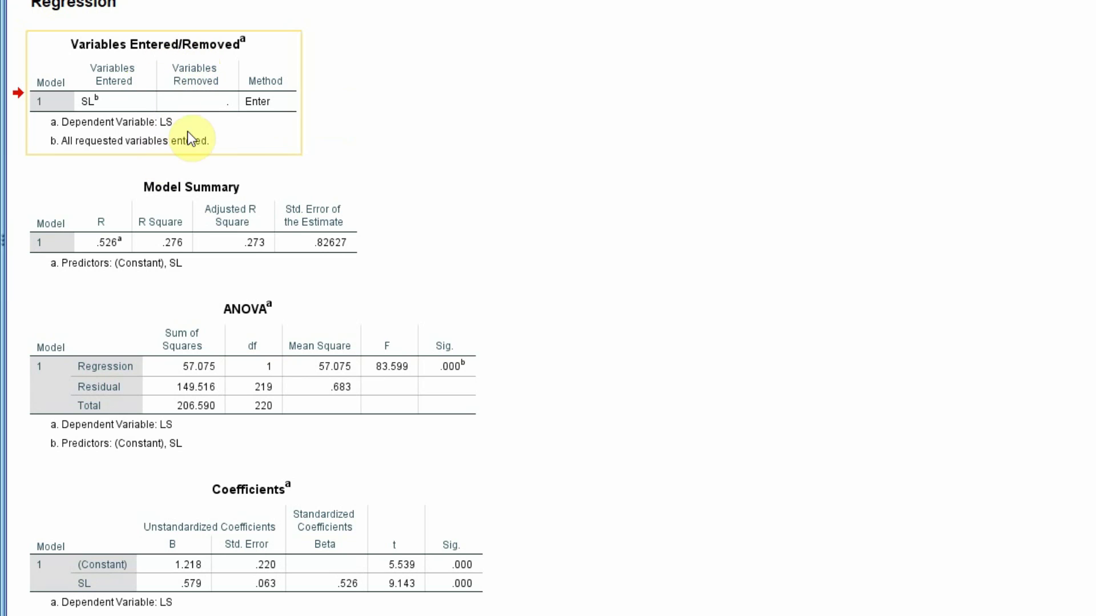
{"action": "left_click", "coordinate": [266, 129]}
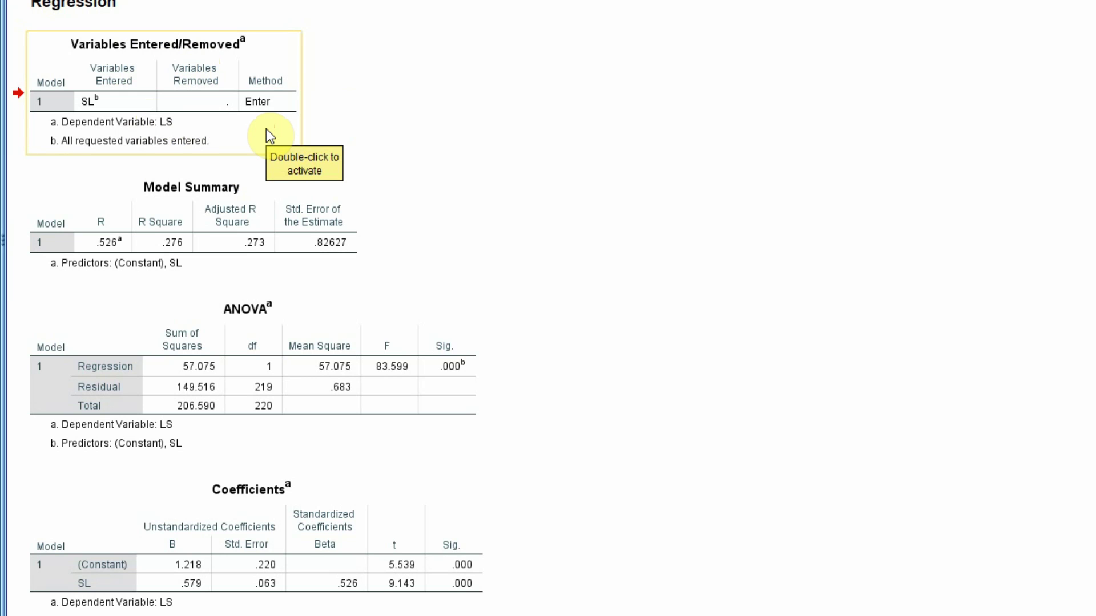
{"action": "left_click", "coordinate": [311, 181]}
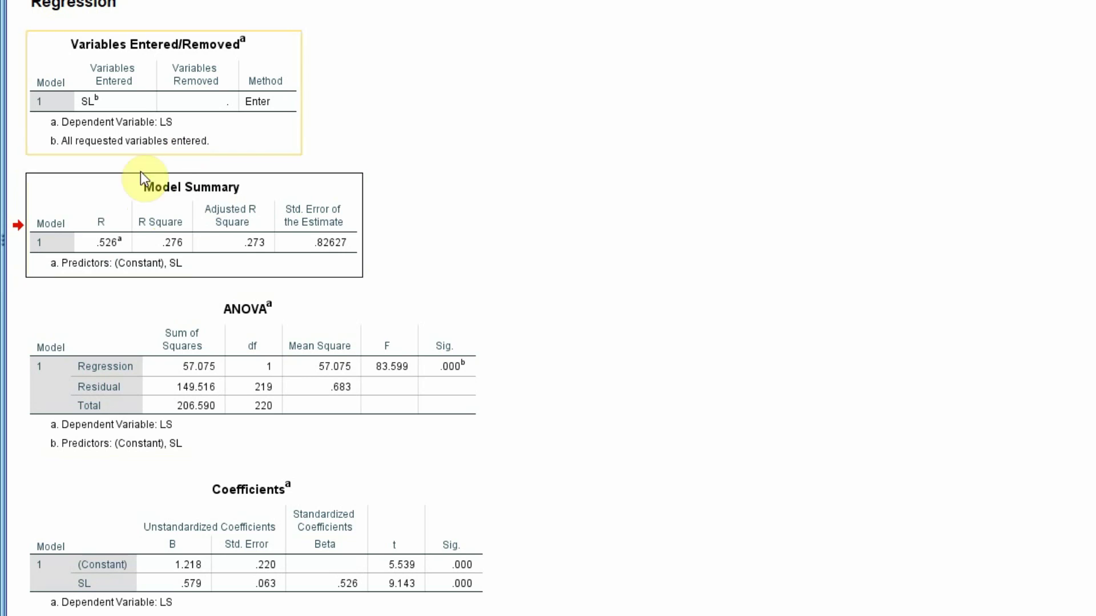
Examine the Model Summary (R Square .276) and the ANOVA table (F 83.599, Sig. .000).
{"action": "left_click", "coordinate": [175, 201]}
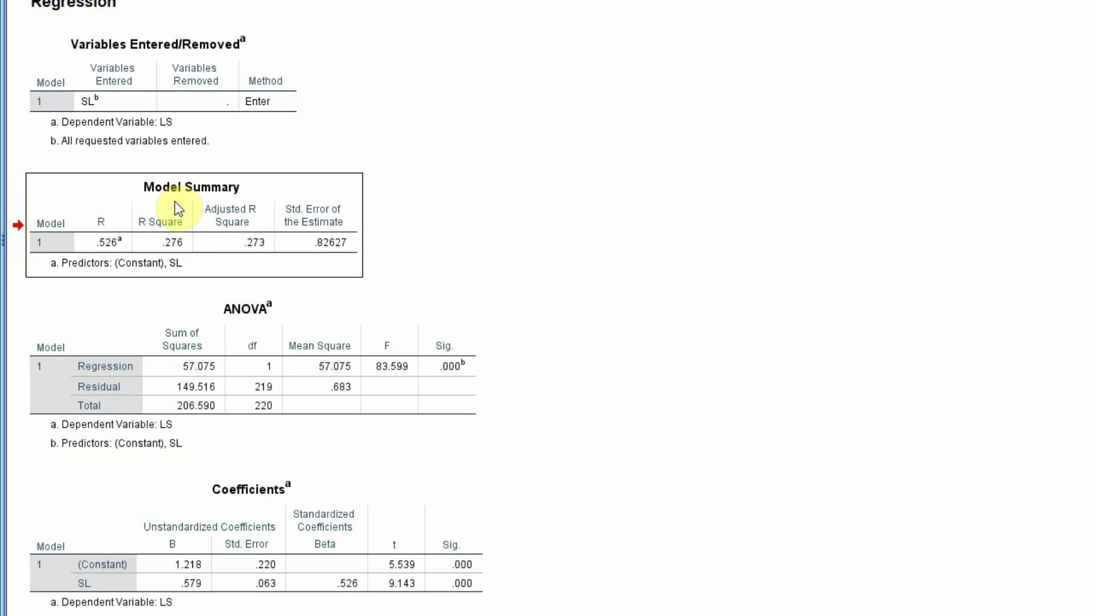
{"action": "double_click", "coordinate": [175, 200]}
{"action": "left_click", "coordinate": [345, 312]}
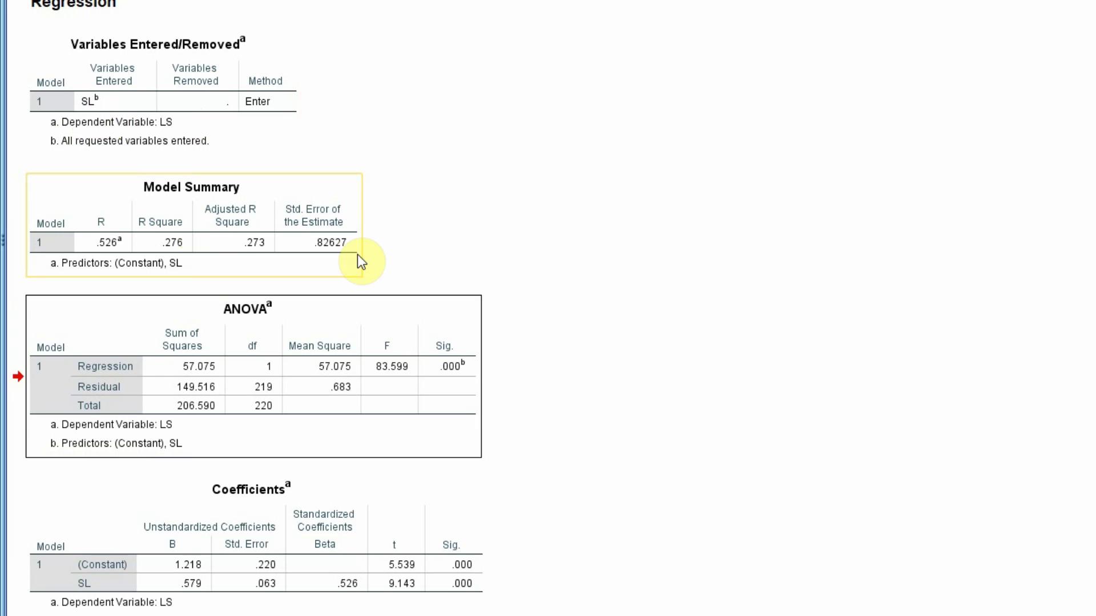
Check the Coefficients table (SL B .579, Beta .526, t 9.143), then reselect the Model Summary.
{"action": "left_click", "coordinate": [254, 492]}
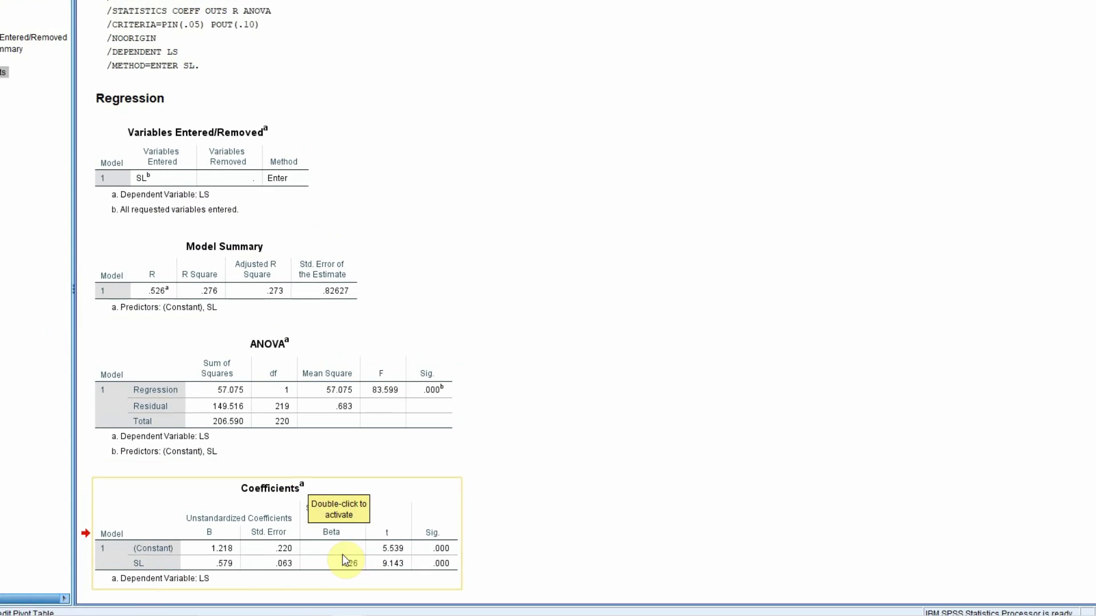
{"action": "left_click", "coordinate": [259, 246]}
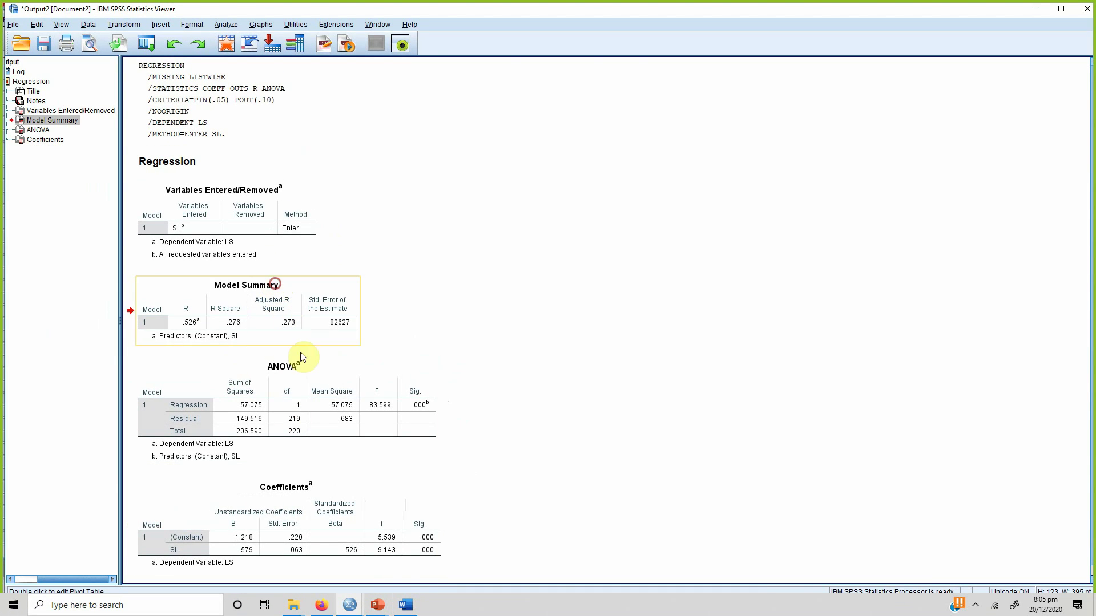
{"action": "left_click", "coordinate": [406, 605]}
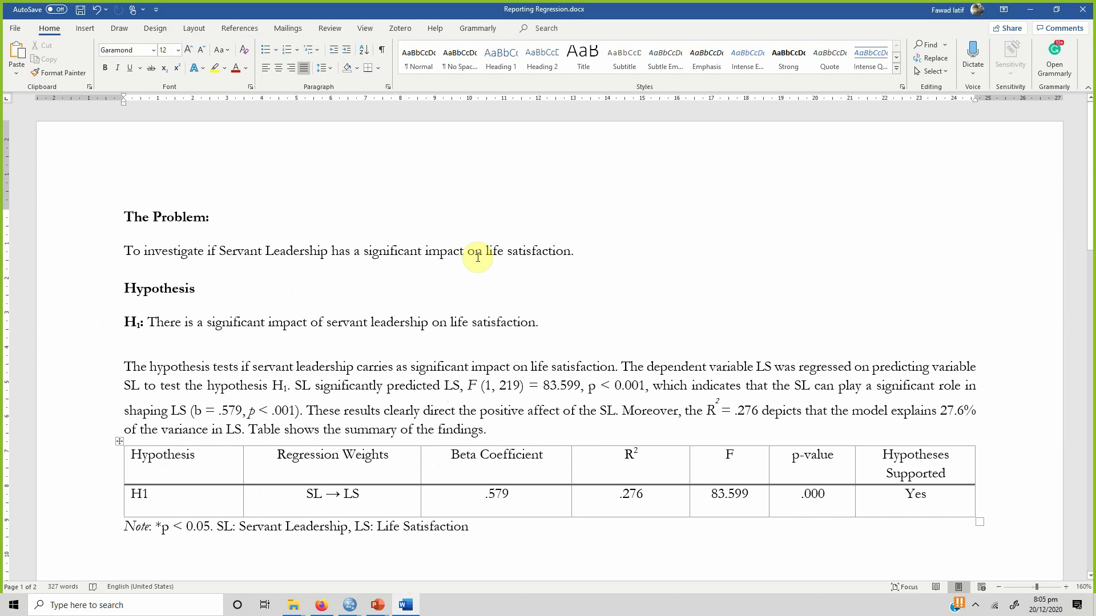
{"action": "left_click", "coordinate": [133, 455]}
{"action": "left_click", "coordinate": [117, 439]}
{"action": "left_click", "coordinate": [175, 455]}
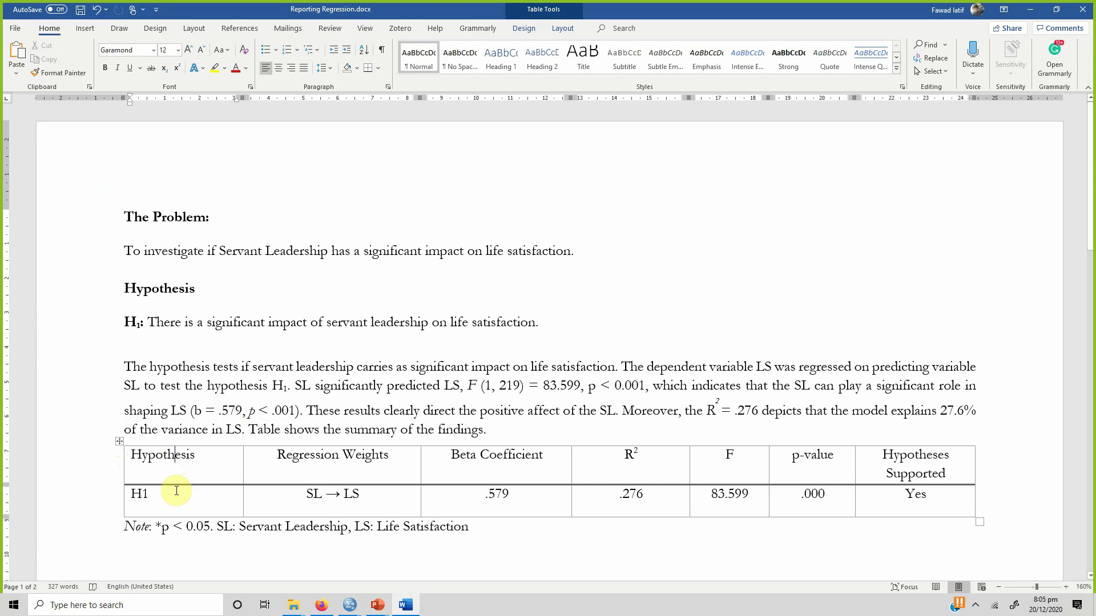
{"action": "left_click_drag", "start_coordinate": [279, 455], "coordinate": [359, 456]}
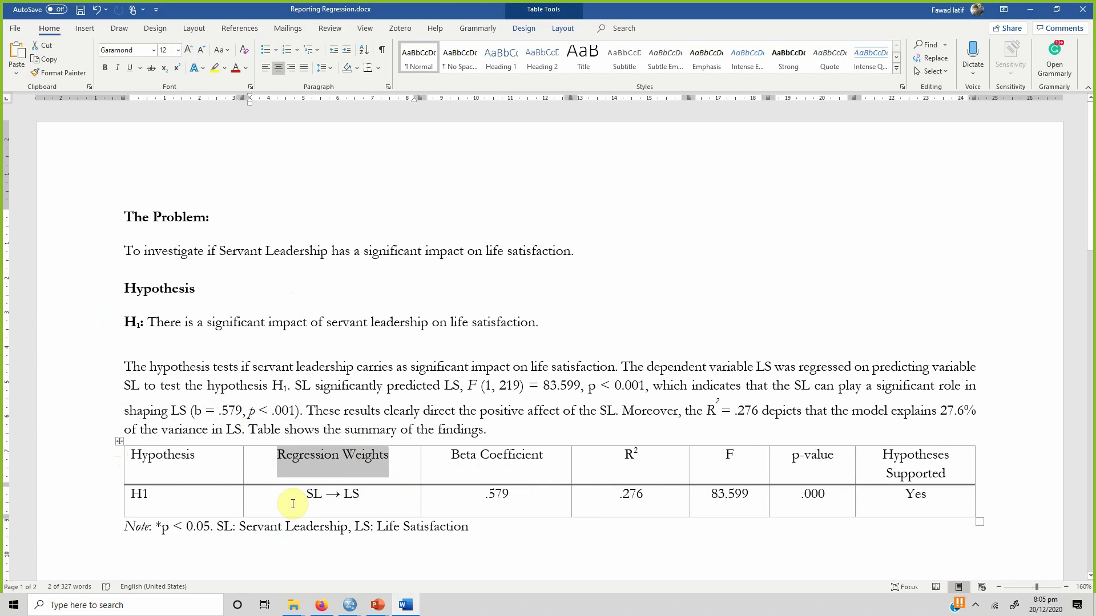
{"action": "left_click_drag", "start_coordinate": [325, 495], "coordinate": [355, 492]}
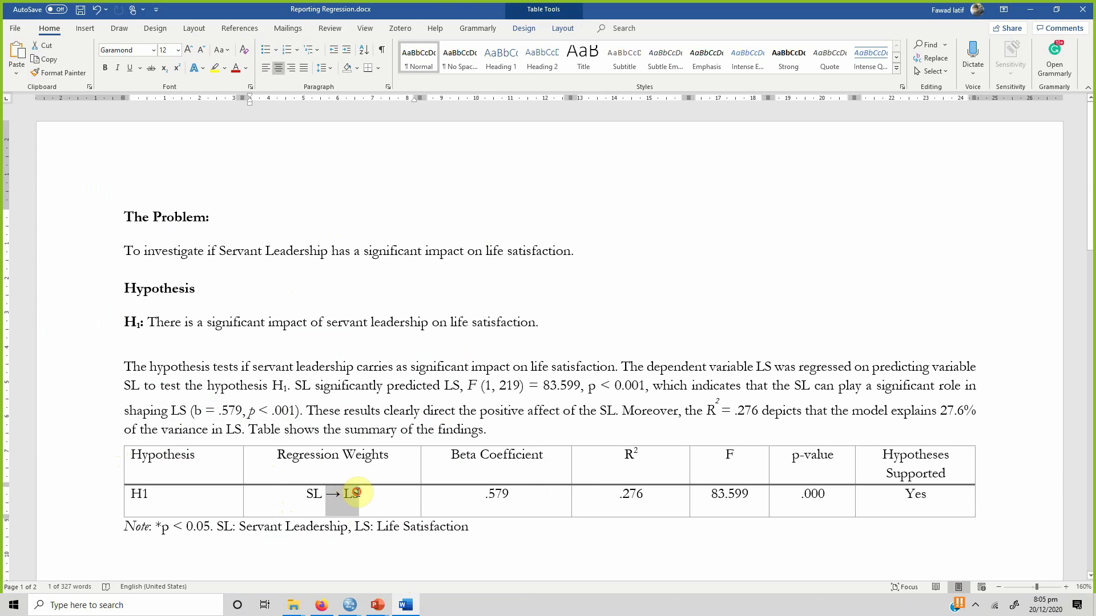
{"action": "left_click", "coordinate": [517, 495]}
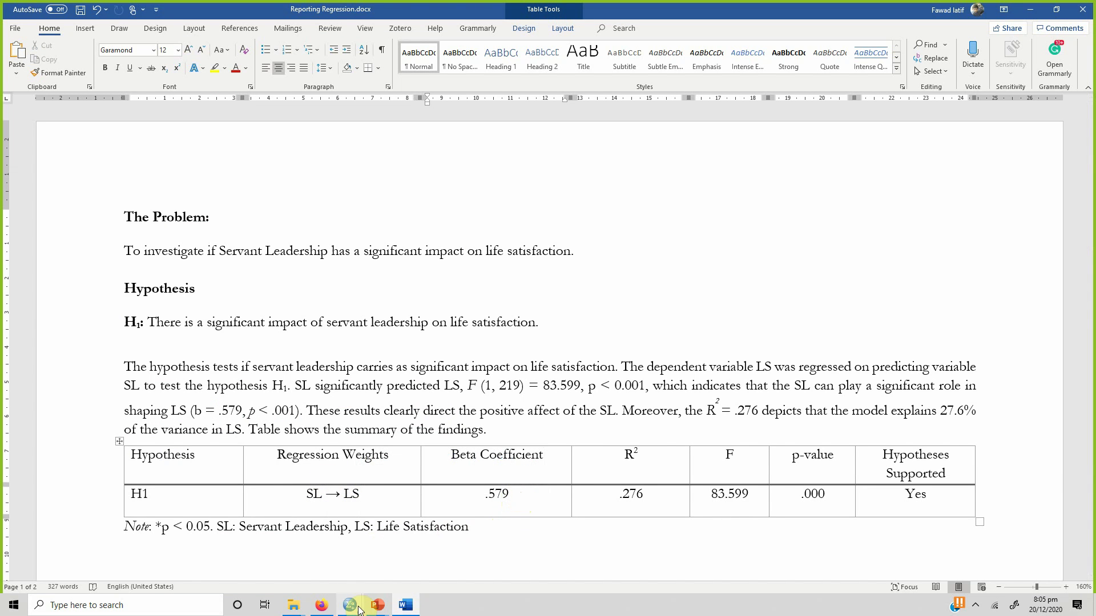
{"action": "mouse_move", "coordinate": [359, 610]}
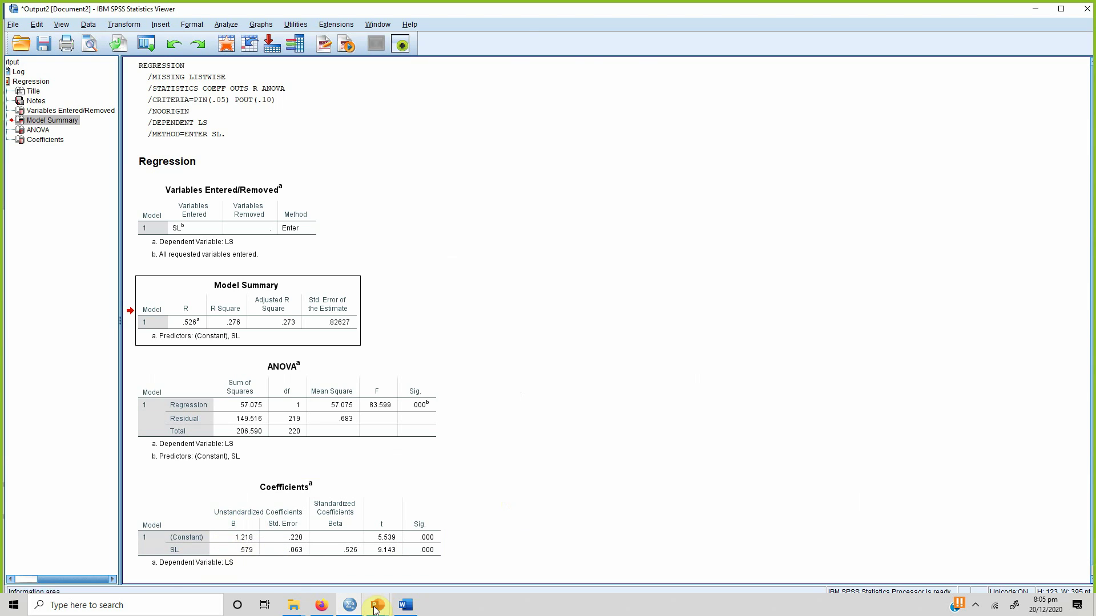
{"action": "left_click", "coordinate": [411, 609]}
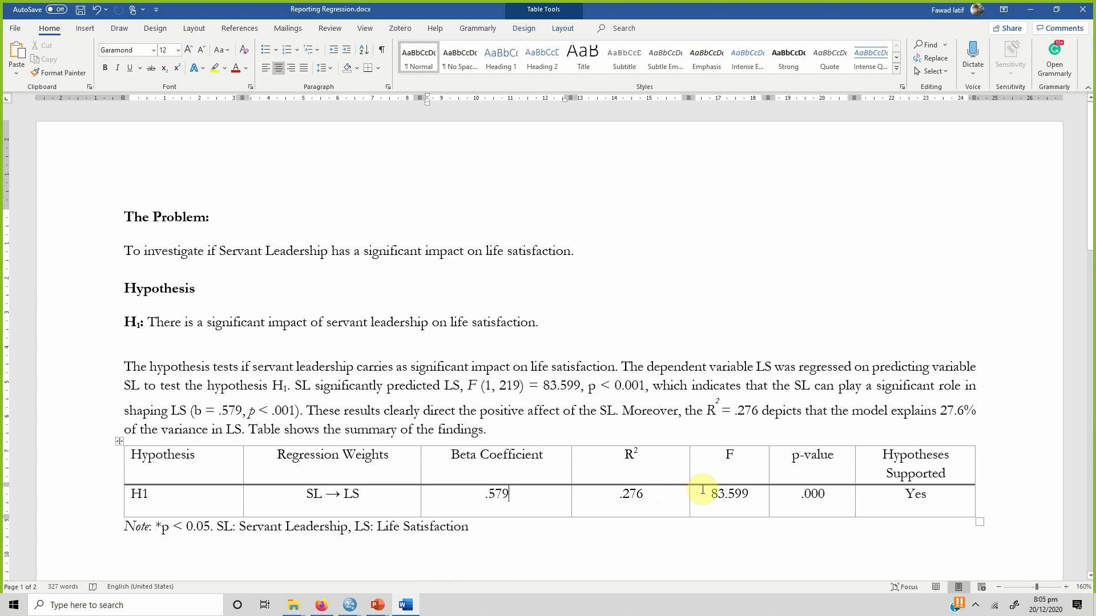
{"action": "mouse_move", "coordinate": [351, 605]}
{"action": "left_click", "coordinate": [380, 574]}
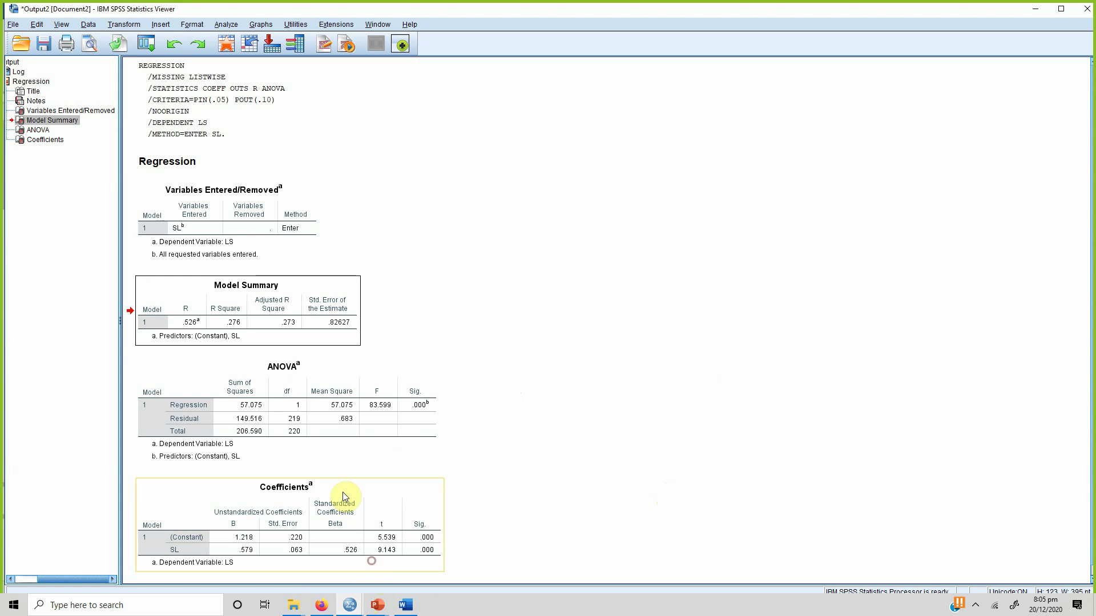
{"action": "left_click", "coordinate": [406, 606]}
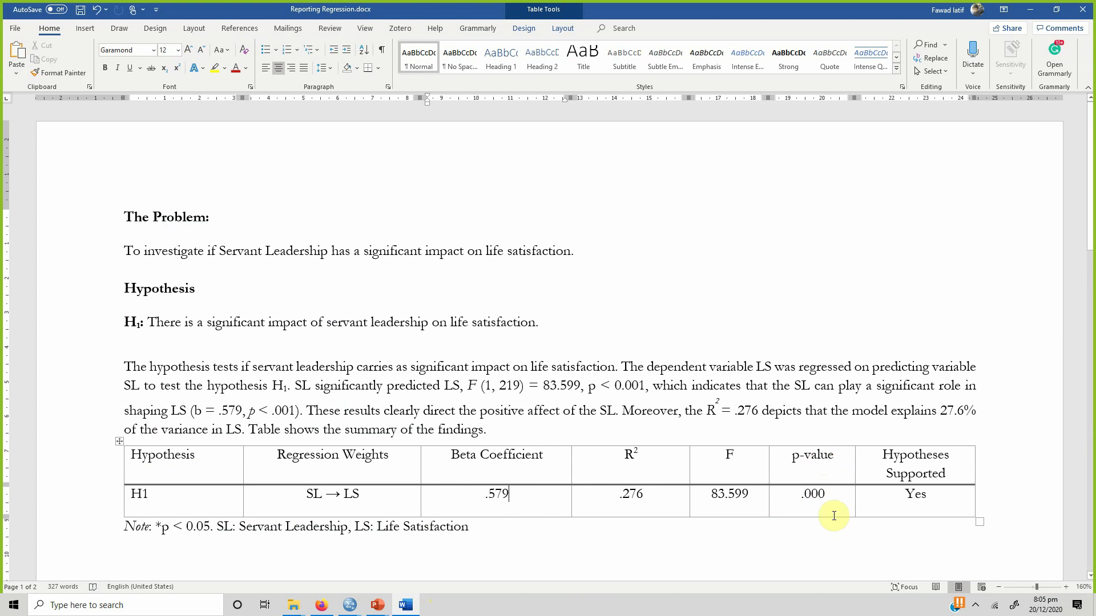
{"action": "mouse_move", "coordinate": [350, 605]}
{"action": "left_click", "coordinate": [385, 569]}
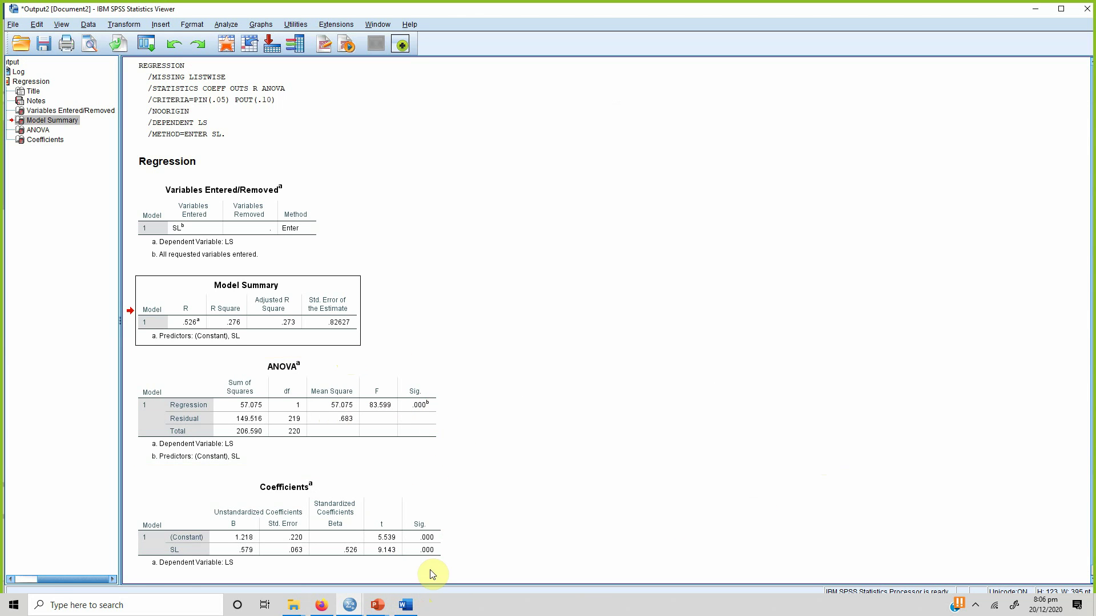
{"action": "left_click", "coordinate": [406, 604]}
Add an empty row below H1 and a bold 't-value' column between F and p-value.
{"action": "left_click", "coordinate": [1004, 506]}
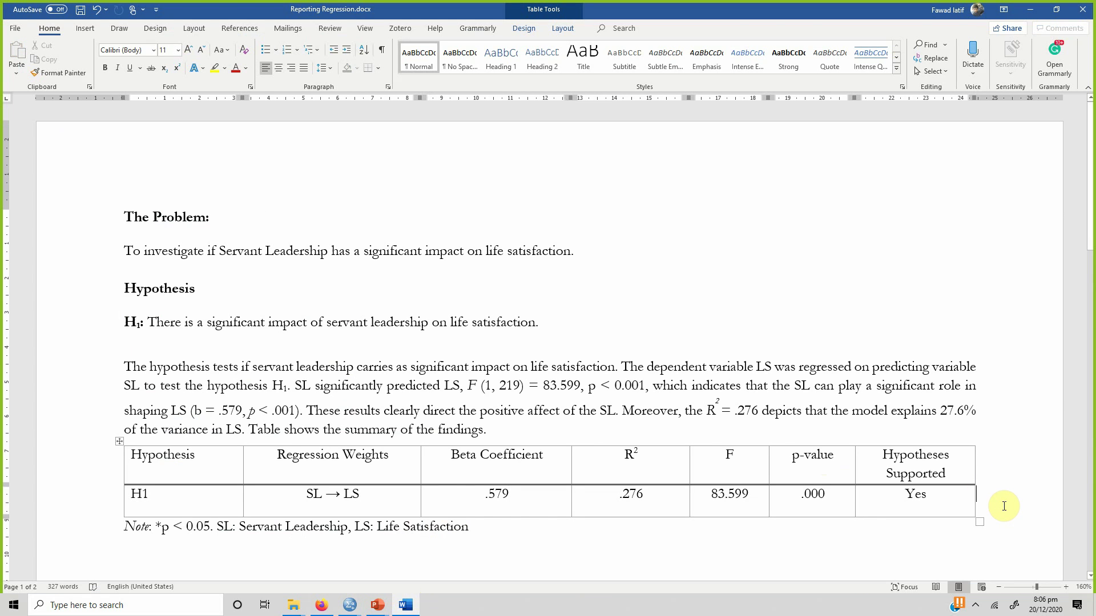
{"action": "key", "text": "Return"}
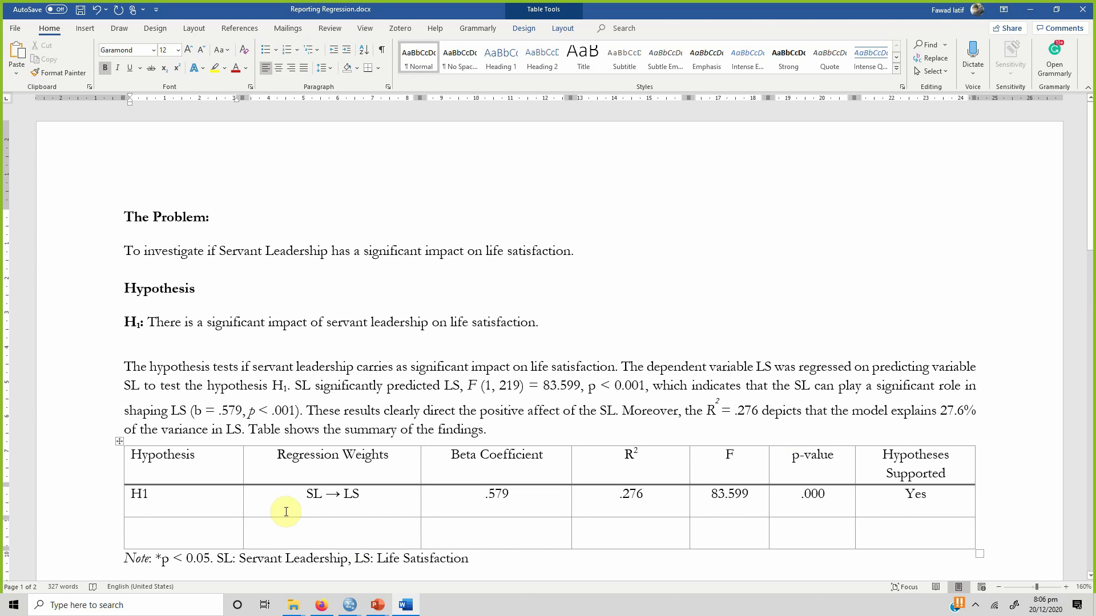
{"action": "left_click", "coordinate": [769, 443]}
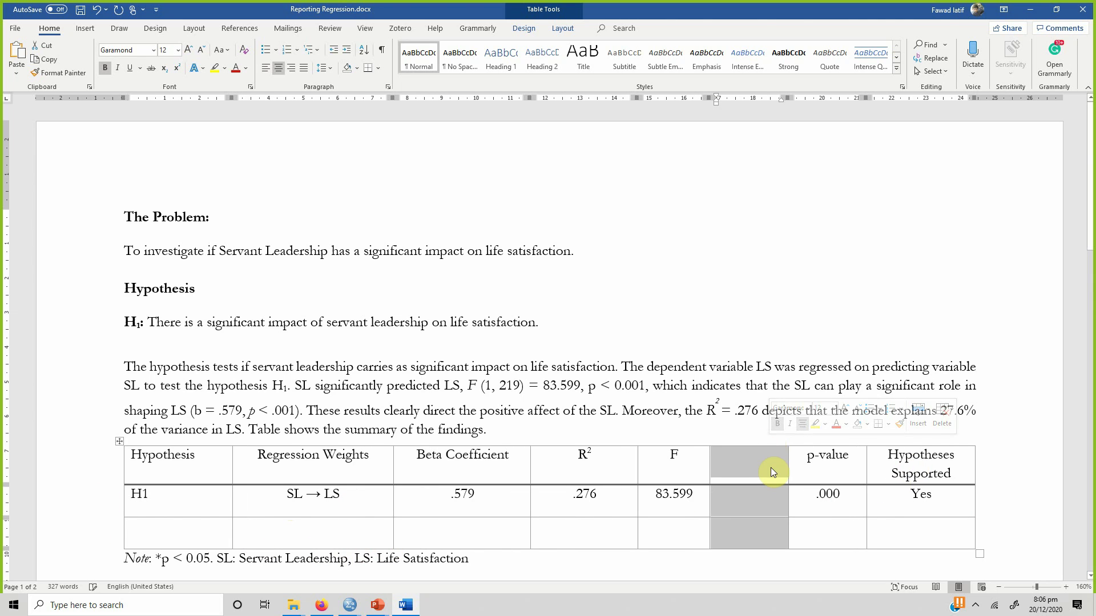
{"action": "left_click", "coordinate": [739, 468]}
{"action": "type", "text": "t-value"}
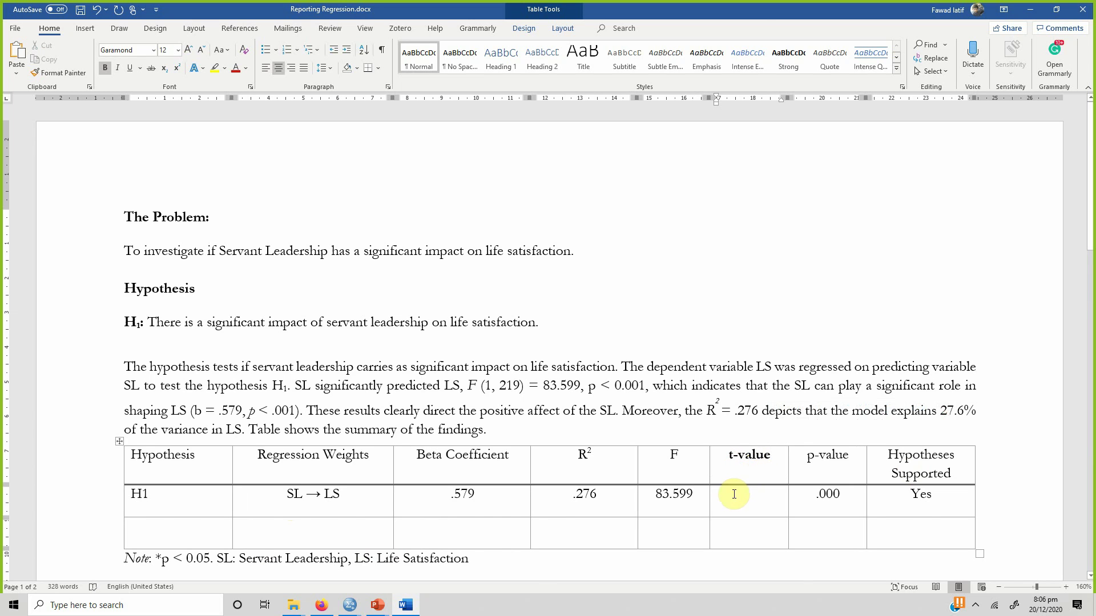
{"action": "mouse_move", "coordinate": [350, 604]}
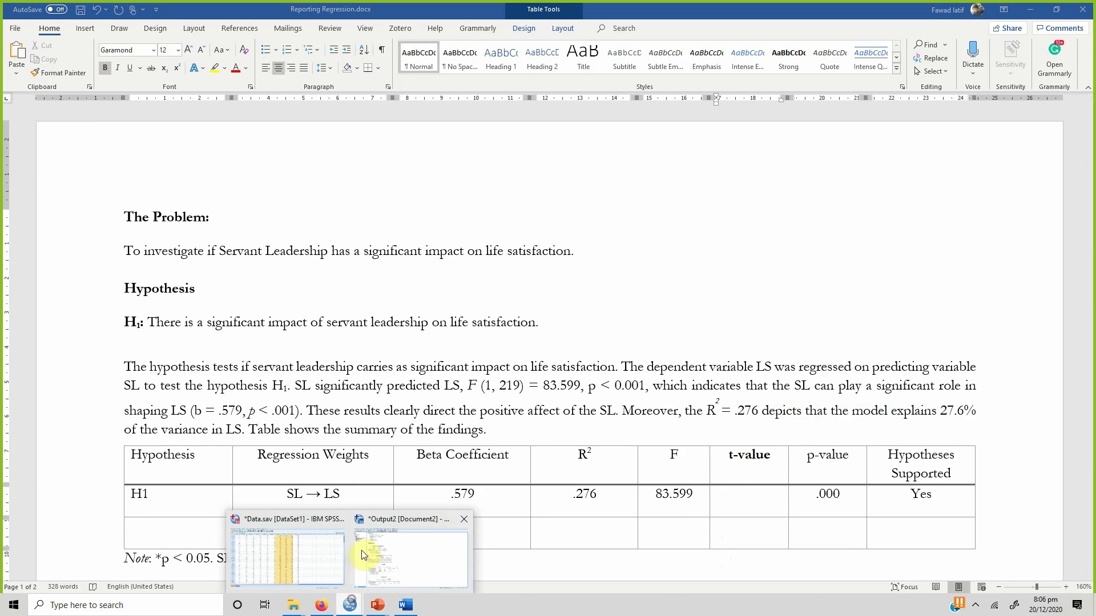
{"action": "left_click", "coordinate": [368, 557]}
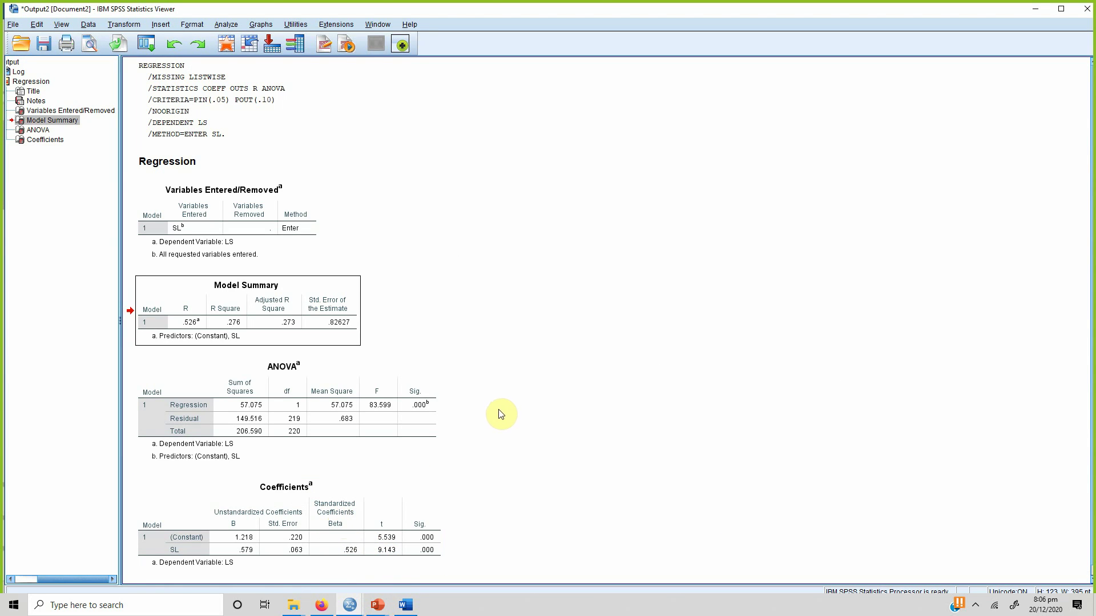
Delete the old output, regress LS on SL, SE and JS, and select the new Coefficients table.
{"action": "key", "text": "ctrl+a"}
{"action": "key", "text": "Delete"}
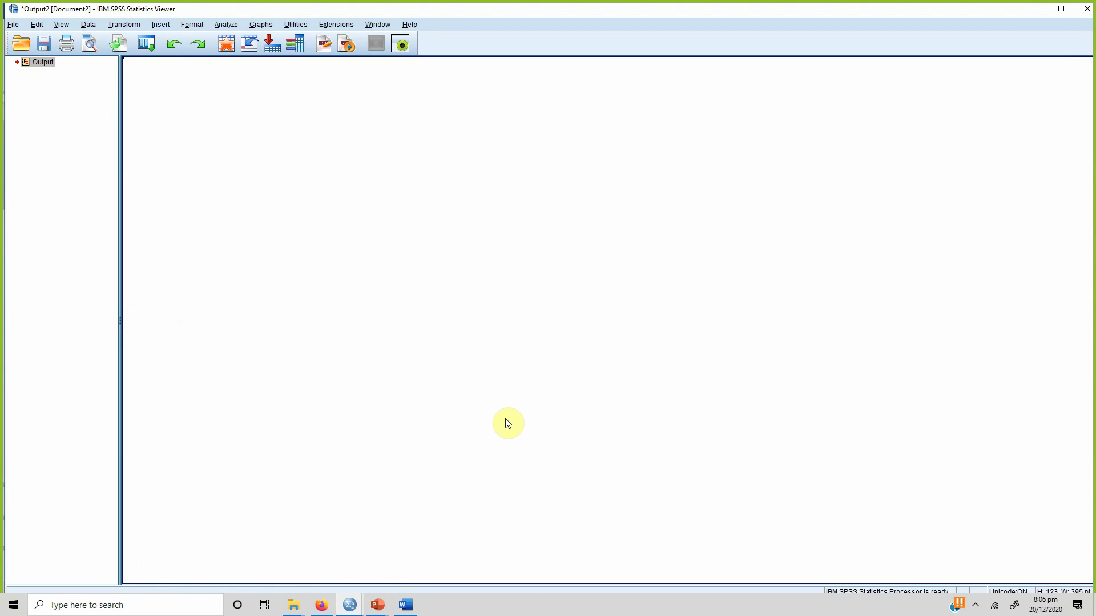
{"action": "left_click", "coordinate": [219, 25]}
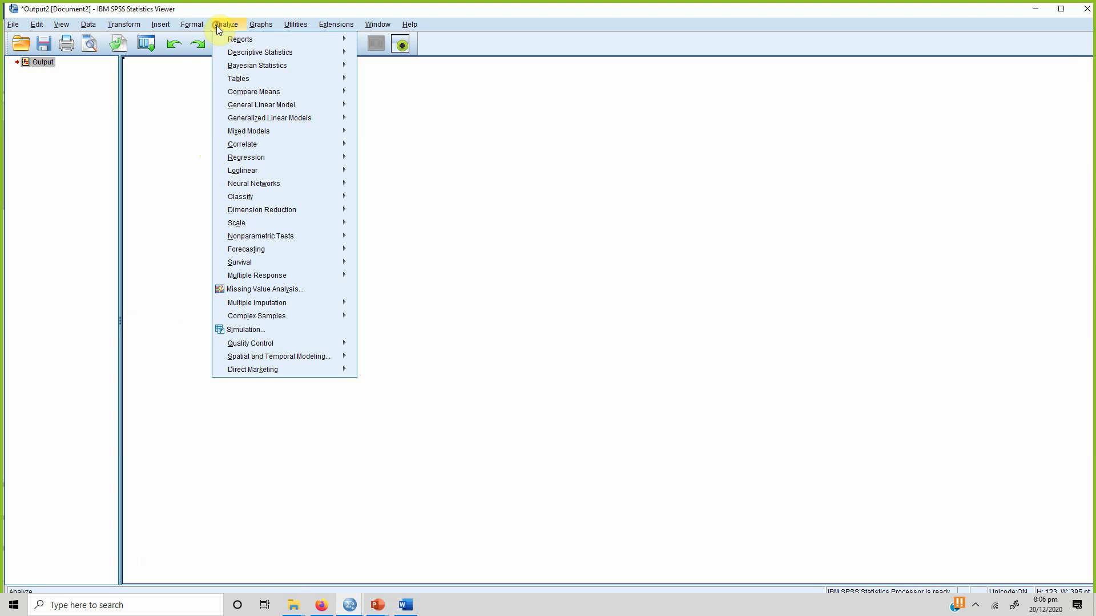
{"action": "mouse_move", "coordinate": [259, 157]}
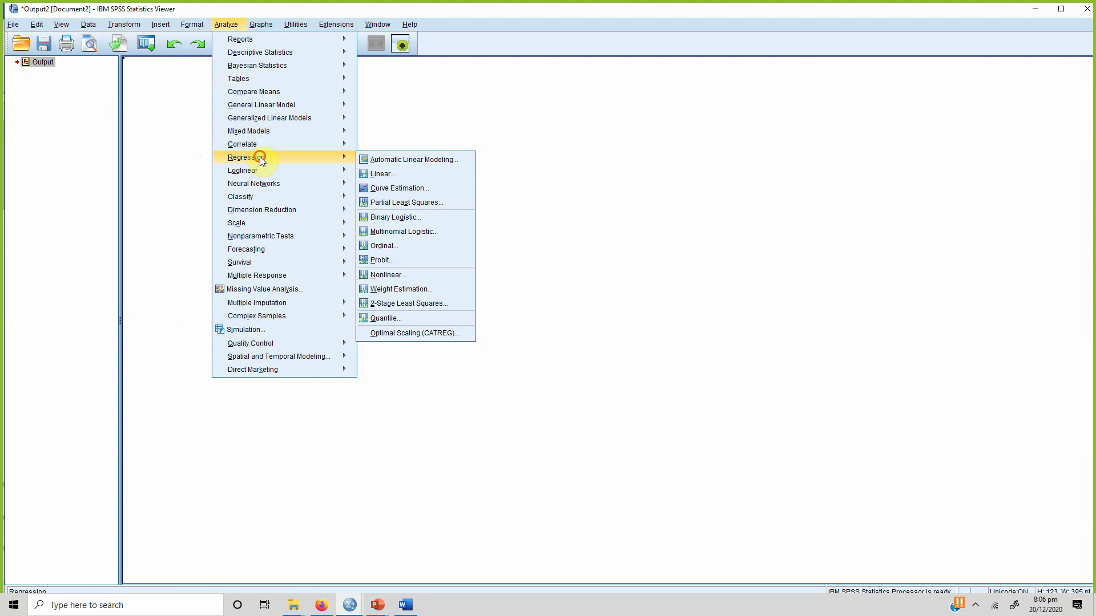
{"action": "left_click", "coordinate": [396, 175]}
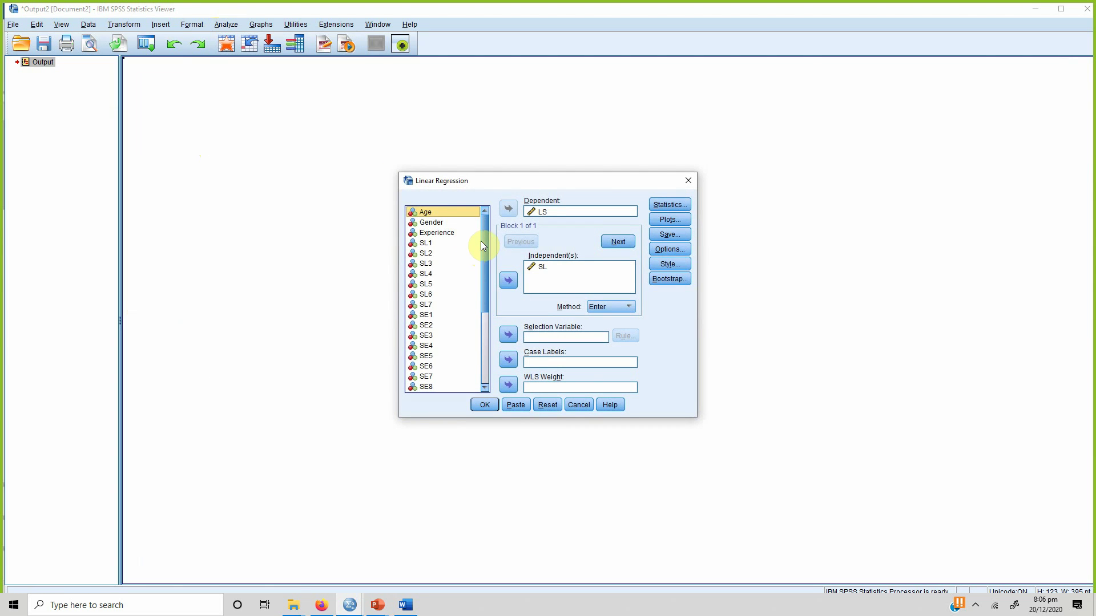
{"action": "left_click_drag", "start_coordinate": [481, 238], "coordinate": [483, 342]}
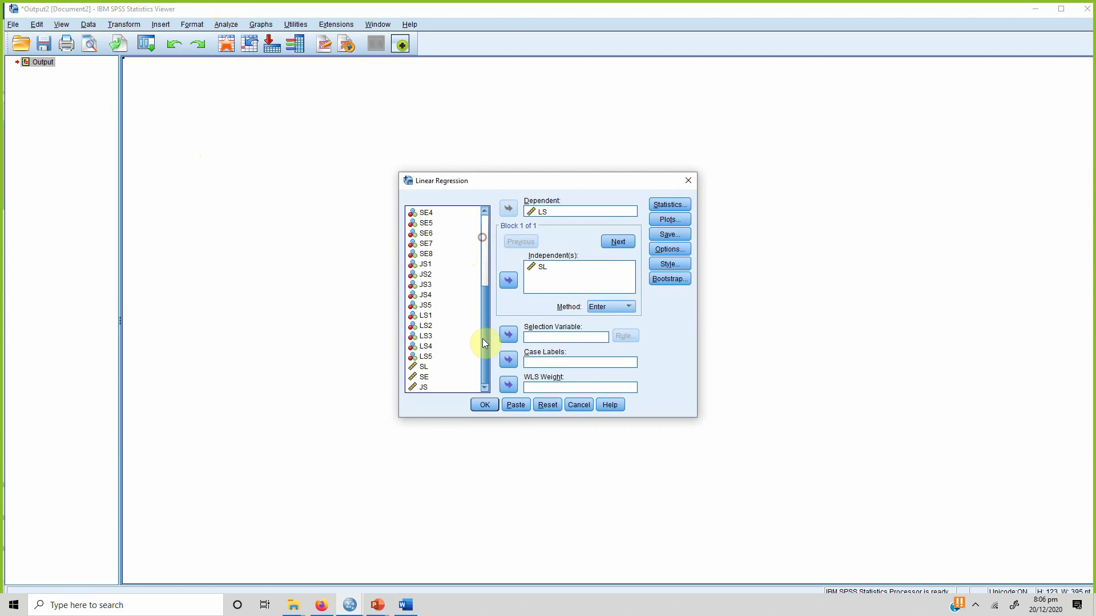
{"action": "left_click", "coordinate": [427, 387], "text": "shift"}
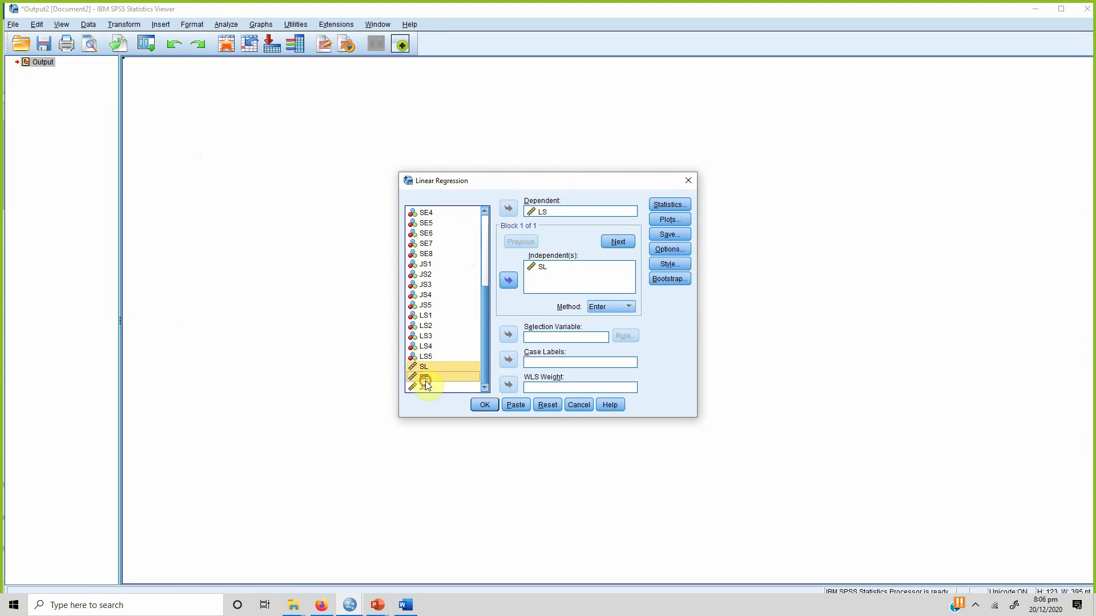
{"action": "left_click", "coordinate": [509, 282]}
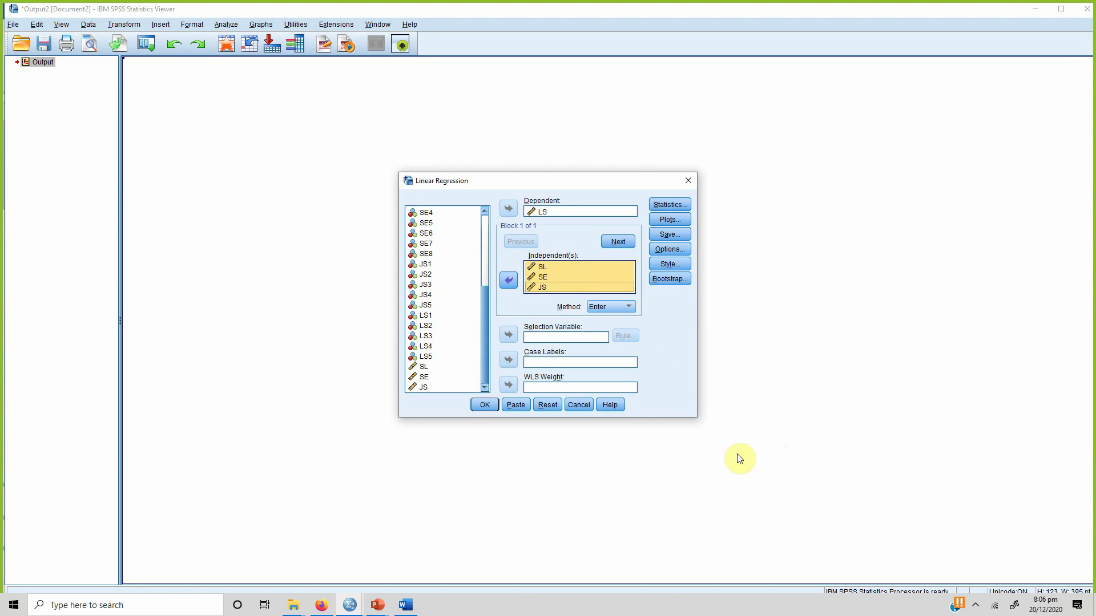
{"action": "left_click", "coordinate": [494, 406]}
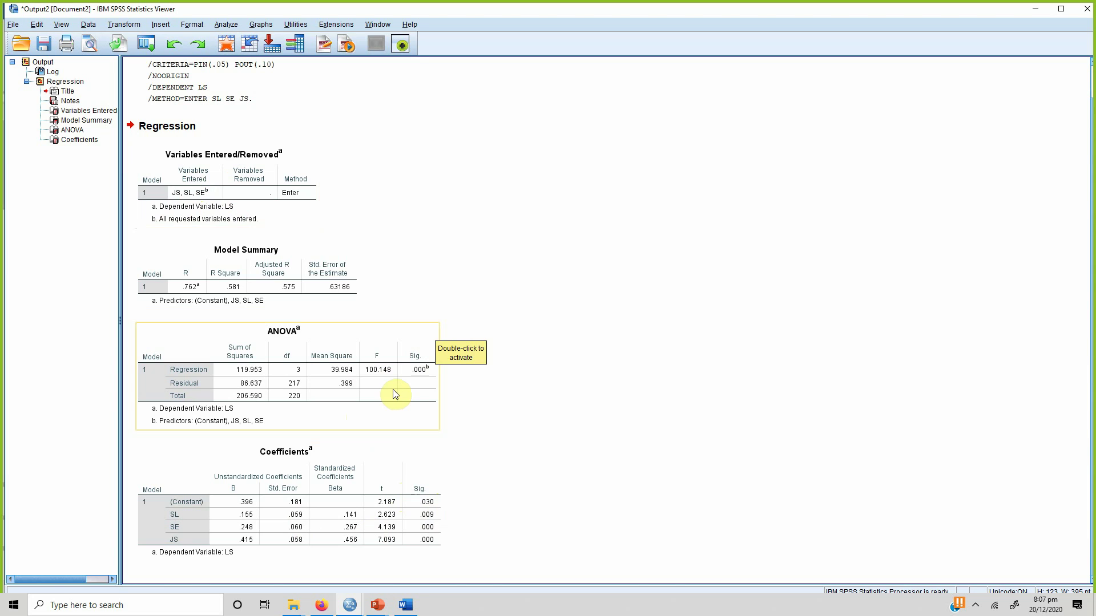
{"action": "left_click", "coordinate": [364, 466]}
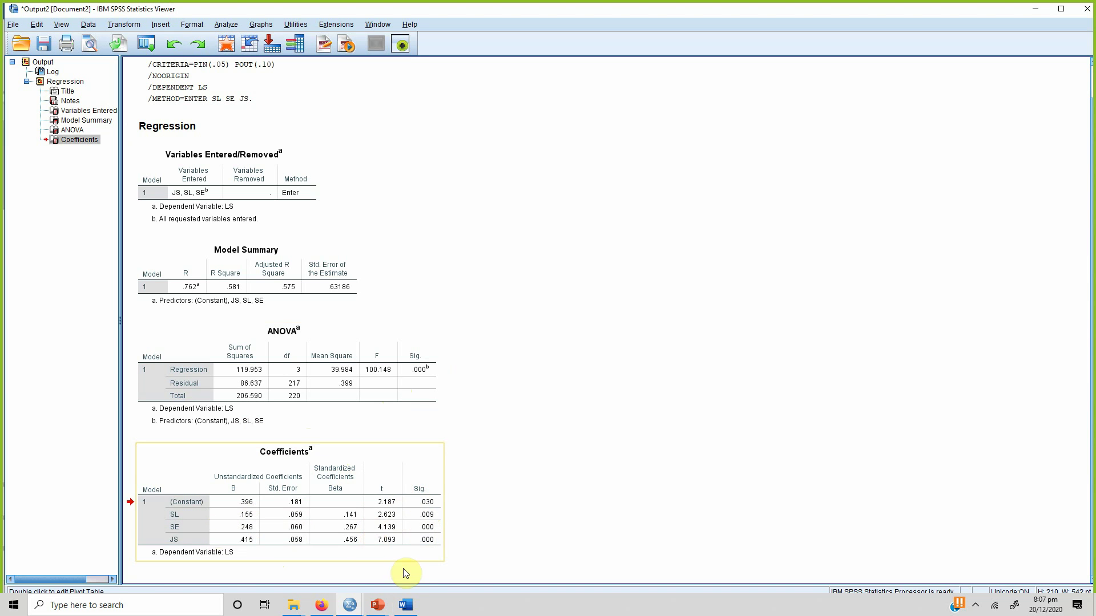
{"action": "left_click", "coordinate": [413, 605]}
Paste the SPSS Coefficients table on a new line below the summary table's Note.
{"action": "scroll", "coordinate": [457, 496], "scroll_direction": "down", "scroll_amount": 4}
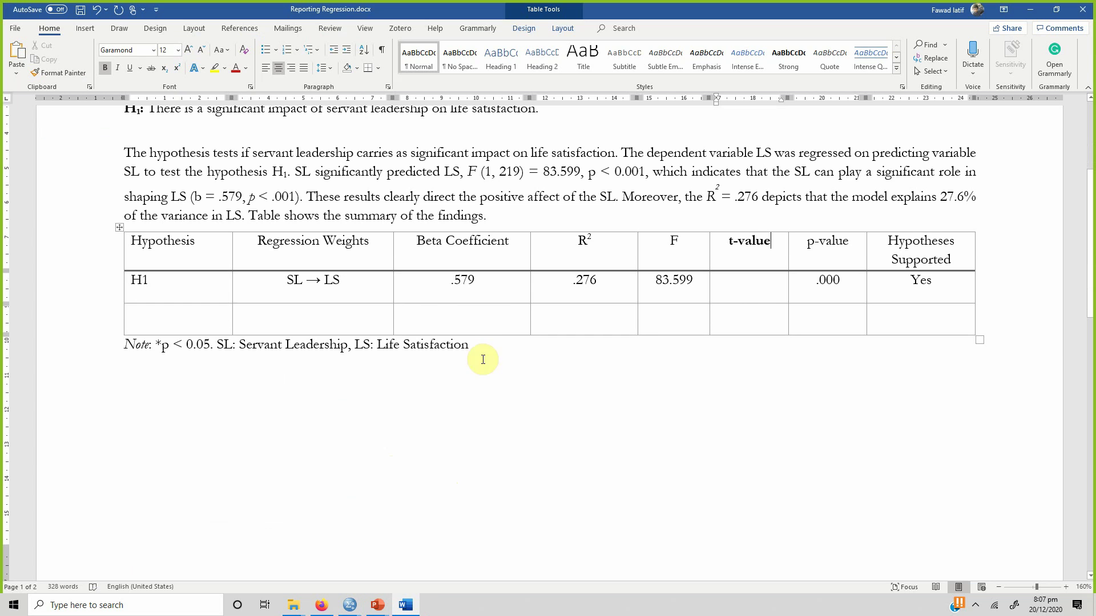
{"action": "key", "text": "Return"}
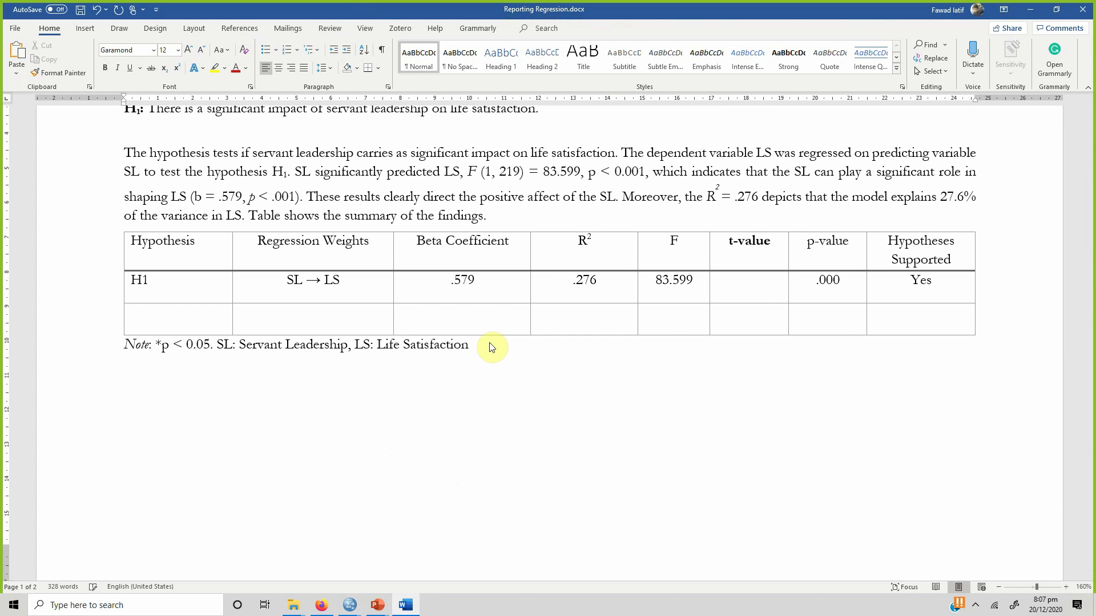
{"action": "key", "text": "ctrl+v"}
{"action": "scroll", "coordinate": [577, 379], "scroll_direction": "up", "scroll_amount": 5}
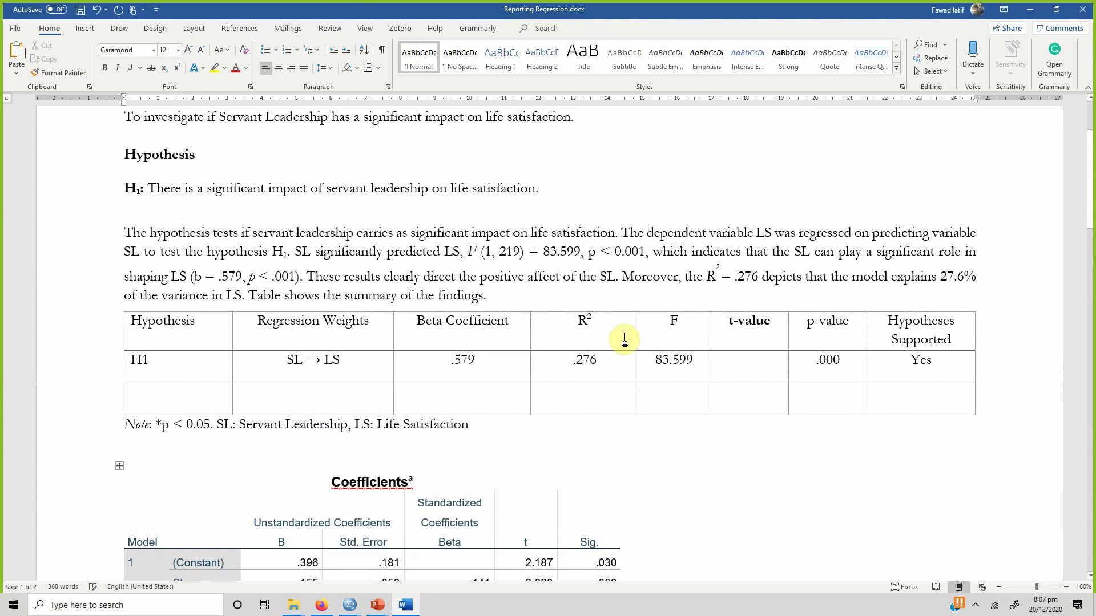
{"action": "scroll", "coordinate": [497, 417], "scroll_direction": "up", "scroll_amount": 3}
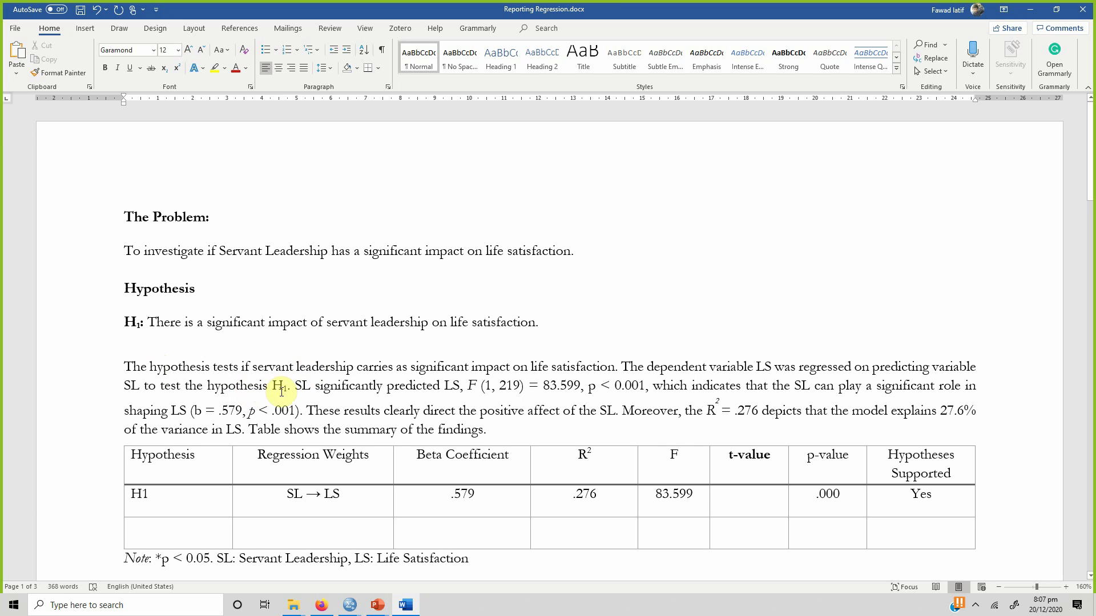
{"action": "left_click_drag", "start_coordinate": [275, 386], "coordinate": [242, 425]}
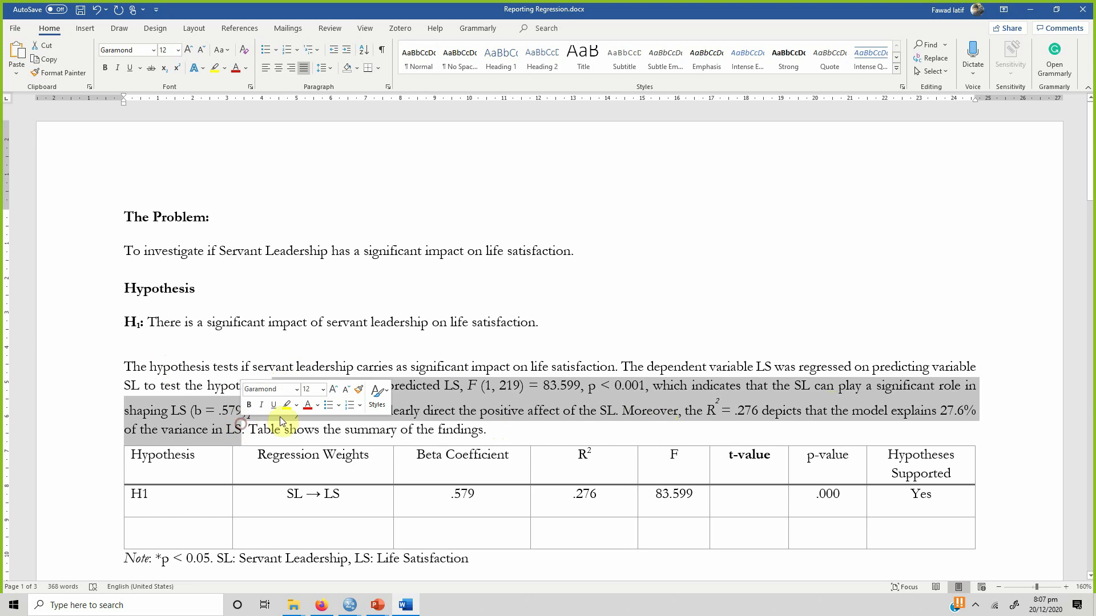
{"action": "left_click", "coordinate": [463, 411]}
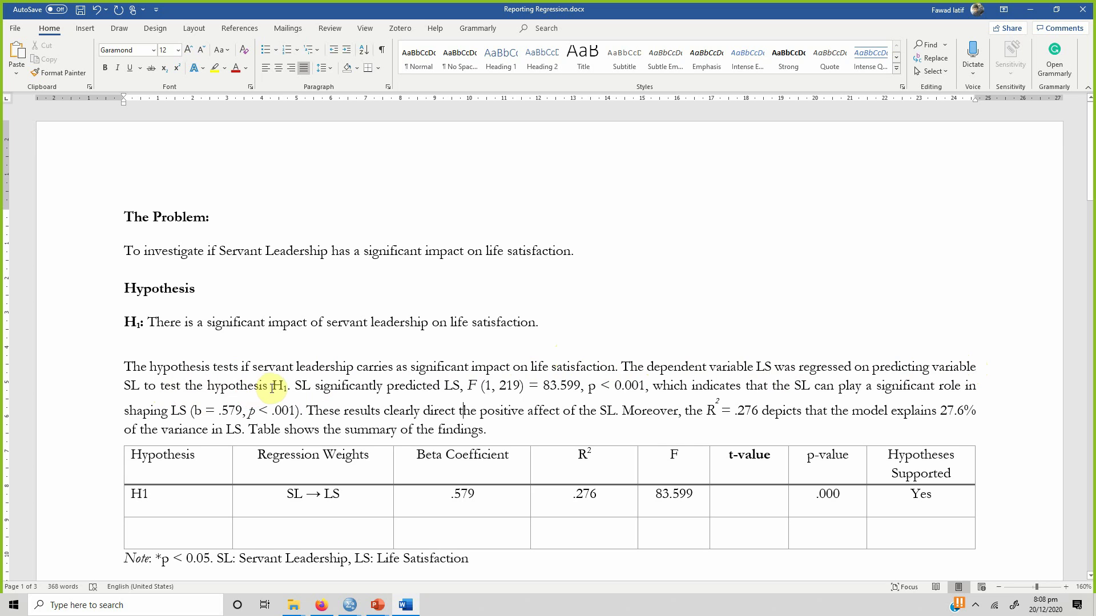
{"action": "left_click_drag", "start_coordinate": [286, 389], "coordinate": [293, 387]}
{"action": "left_click", "coordinate": [294, 387]}
{"action": "left_click_drag", "start_coordinate": [124, 366], "coordinate": [245, 428]}
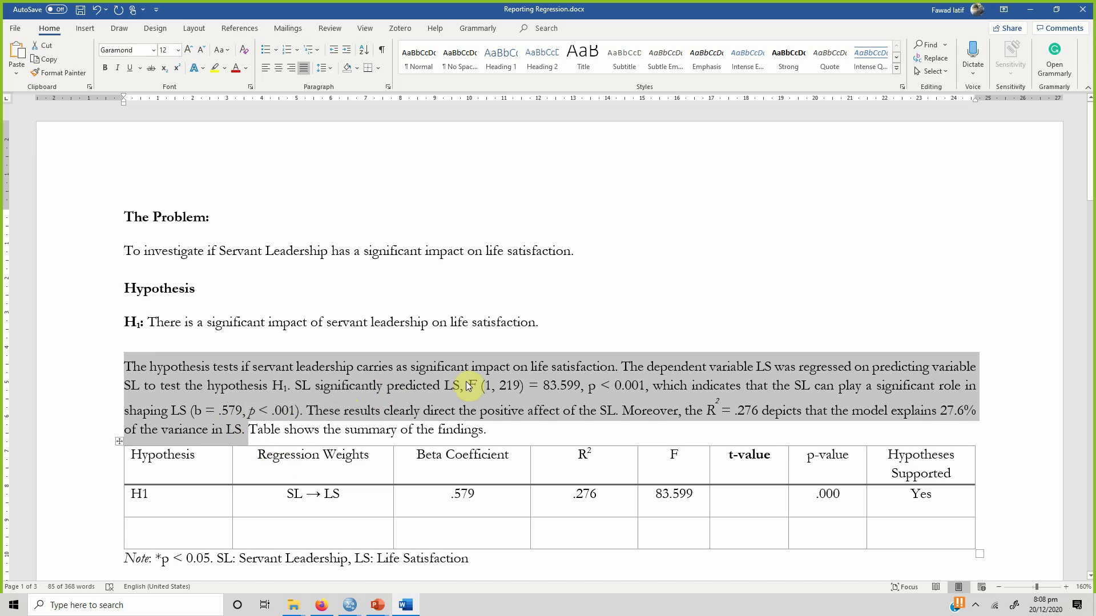
{"action": "left_click", "coordinate": [433, 394]}
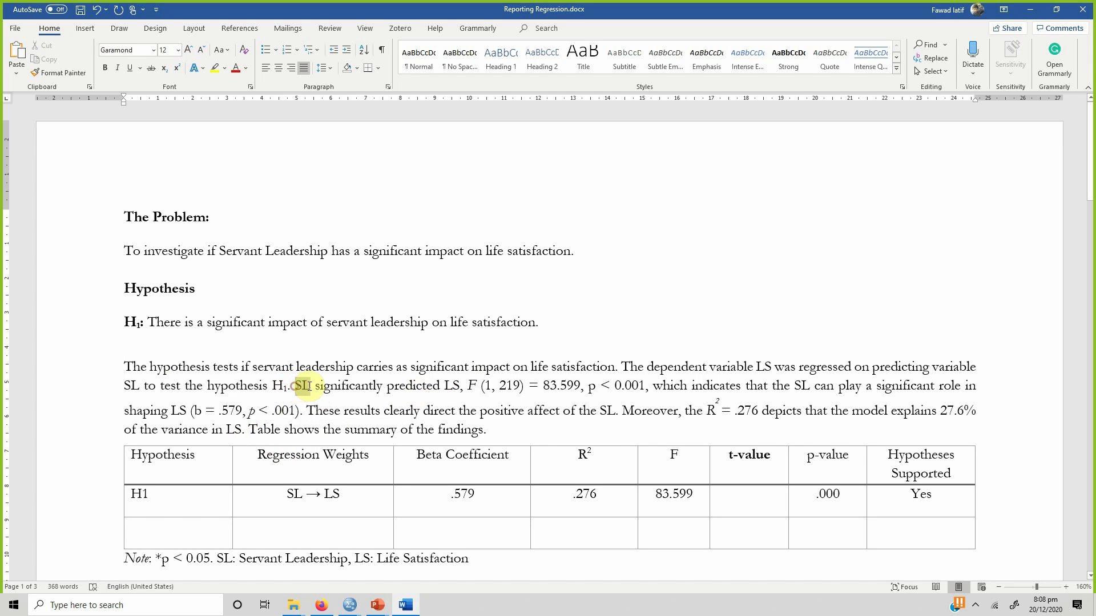
{"action": "double_click", "coordinate": [302, 386]}
{"action": "double_click", "coordinate": [450, 386]}
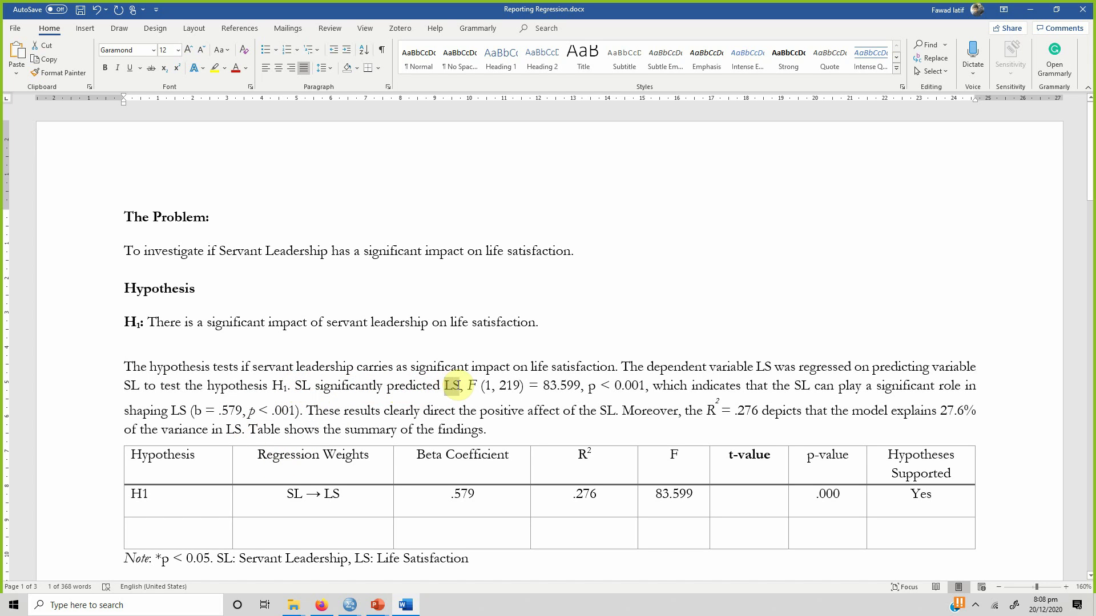
{"action": "double_click", "coordinate": [473, 386]}
{"action": "double_click", "coordinate": [488, 386]}
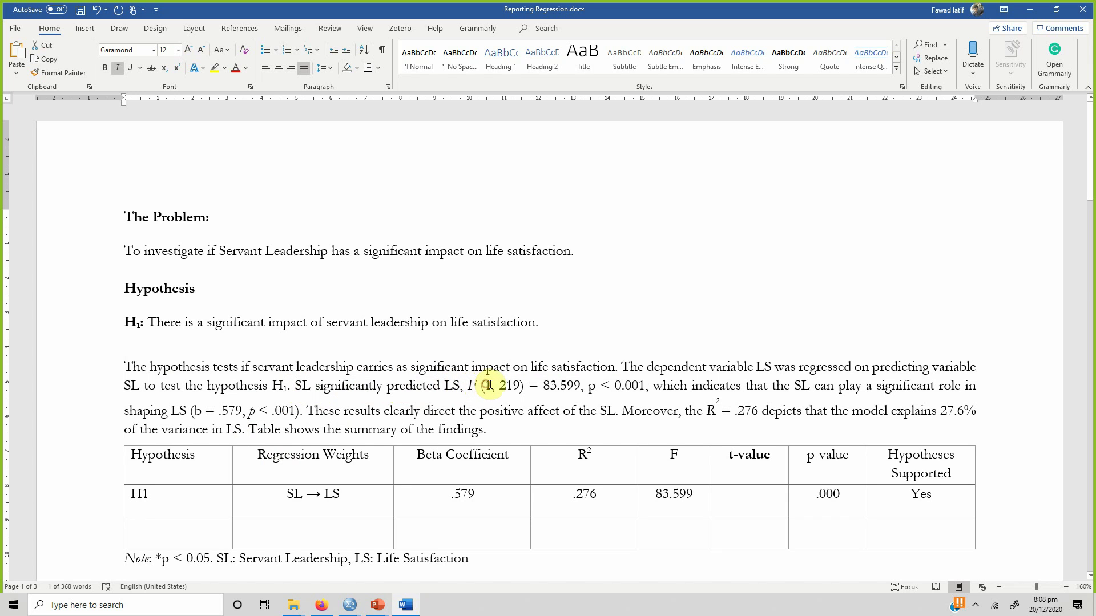
{"action": "double_click", "coordinate": [515, 386]}
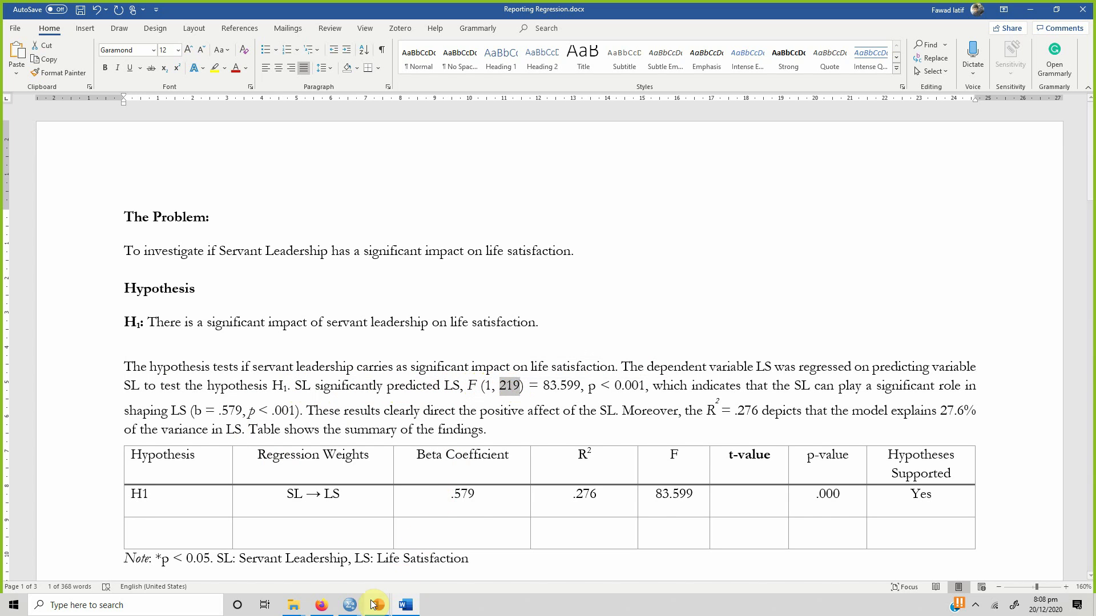
{"action": "mouse_move", "coordinate": [350, 605]}
{"action": "left_click", "coordinate": [383, 547]}
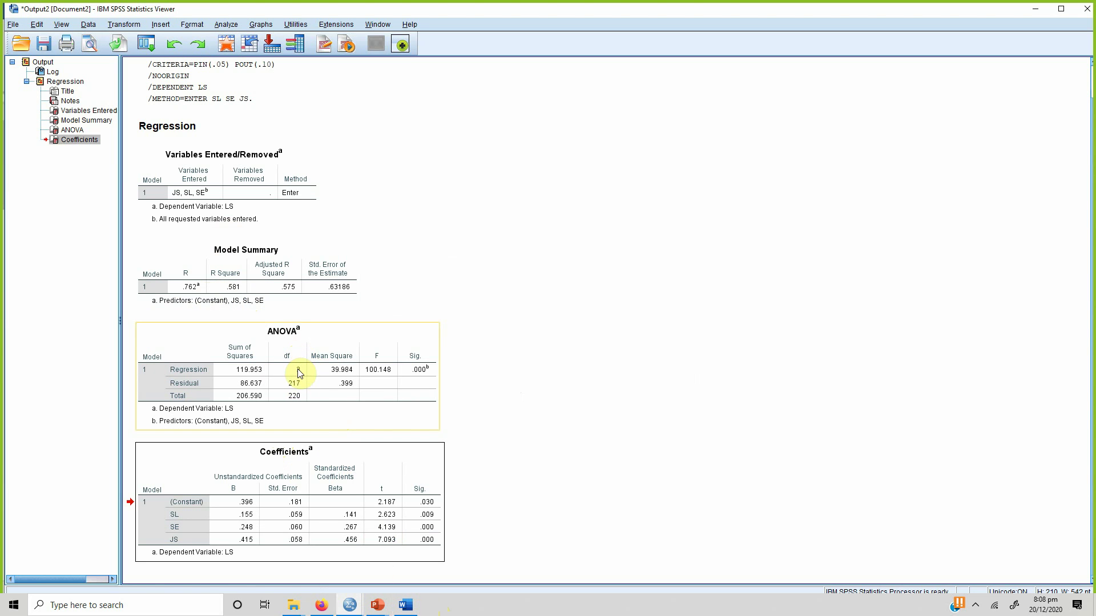
{"action": "left_click", "coordinate": [406, 605]}
{"action": "left_click_drag", "start_coordinate": [543, 381], "coordinate": [579, 385]}
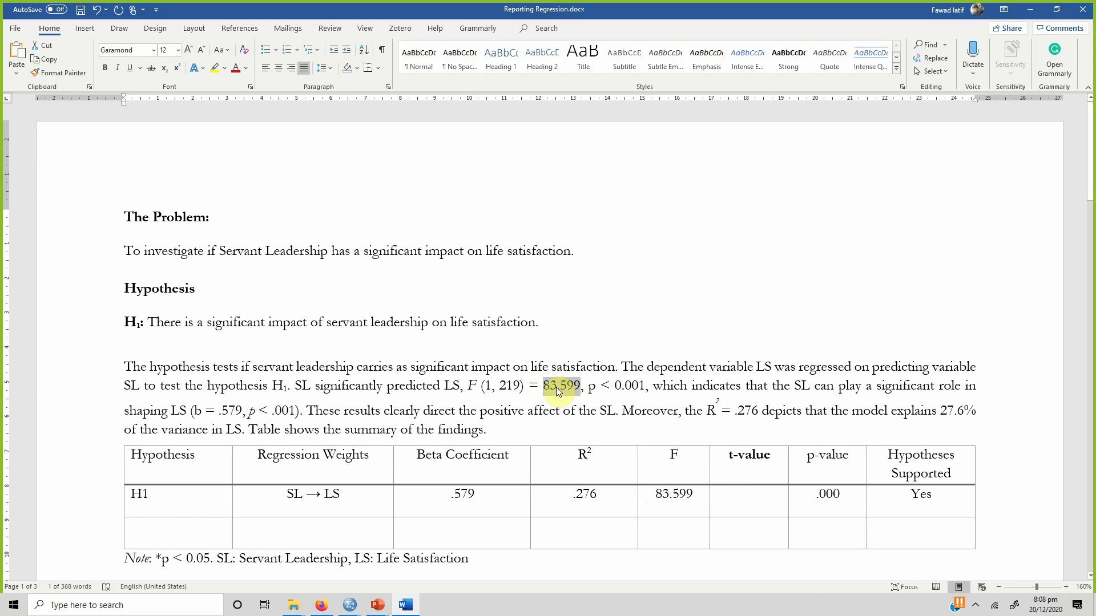
{"action": "left_click_drag", "start_coordinate": [600, 387], "coordinate": [639, 388]}
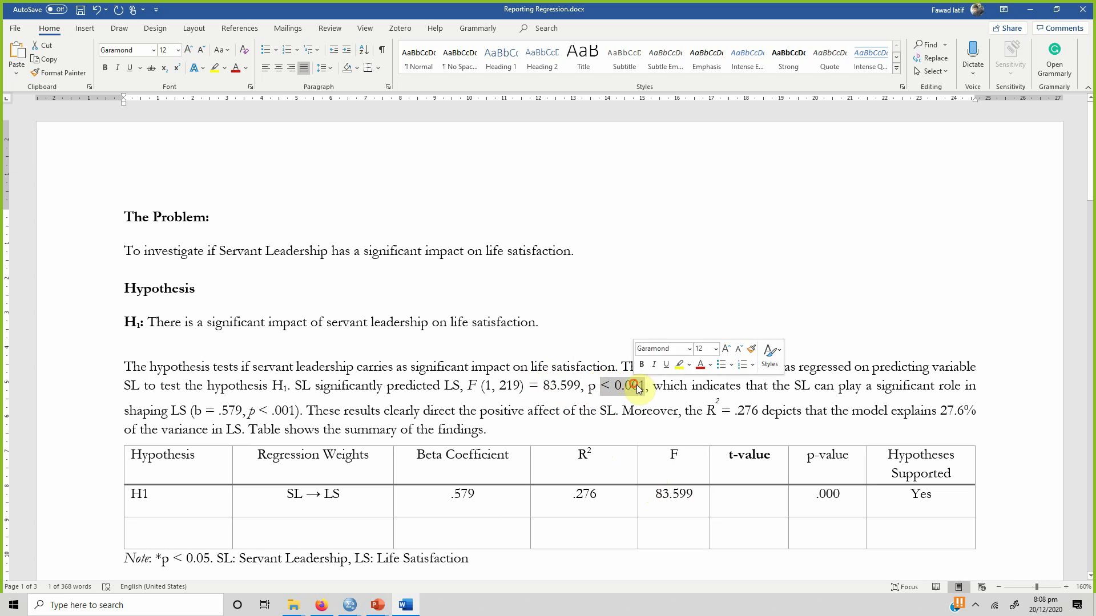
{"action": "left_click_drag", "start_coordinate": [816, 495], "coordinate": [843, 492]}
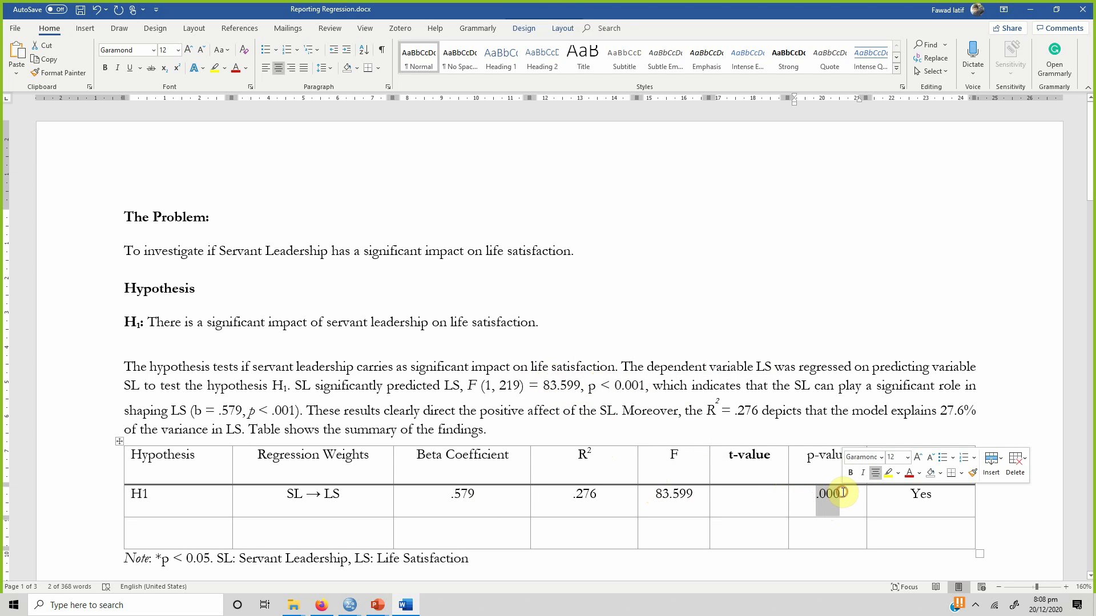
{"action": "left_click_drag", "start_coordinate": [614, 386], "coordinate": [637, 387]}
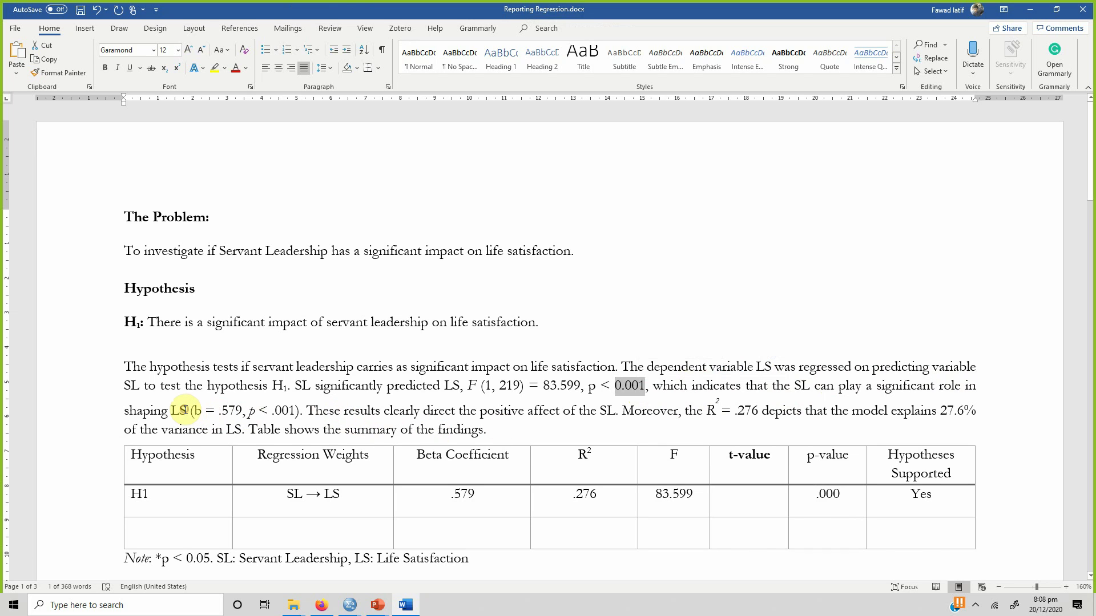
{"action": "left_click_drag", "start_coordinate": [197, 411], "coordinate": [294, 407]}
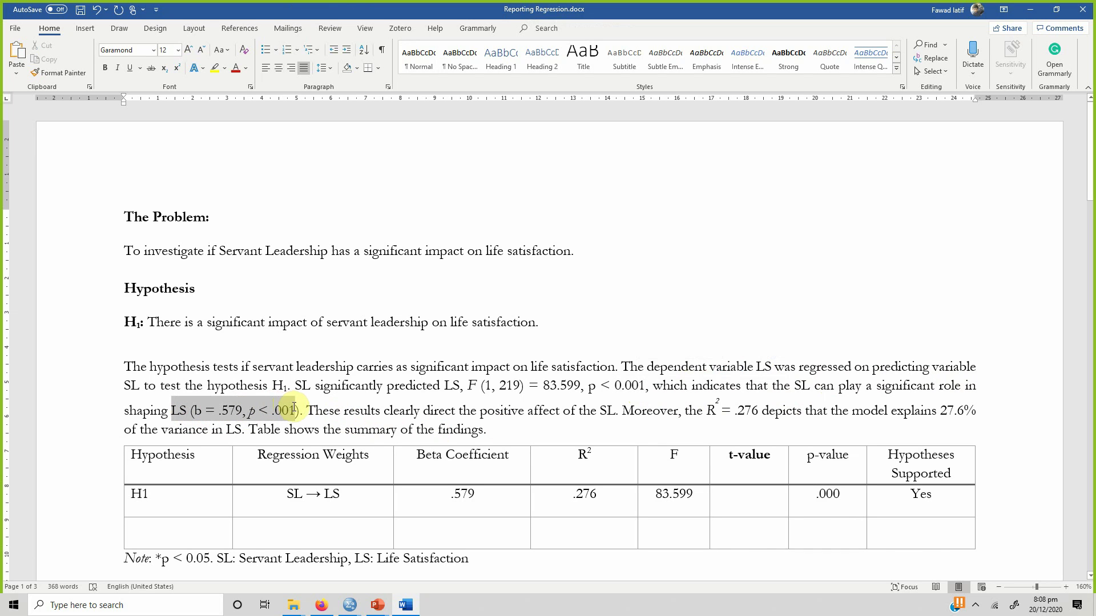
{"action": "left_click", "coordinate": [296, 410]}
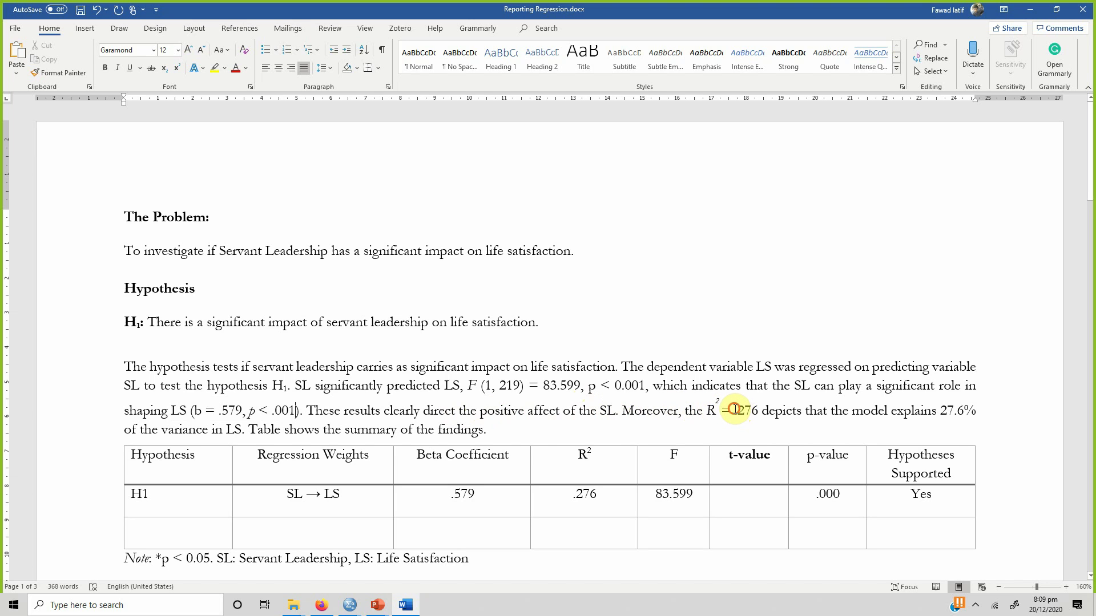
{"action": "left_click_drag", "start_coordinate": [754, 409], "coordinate": [760, 411]}
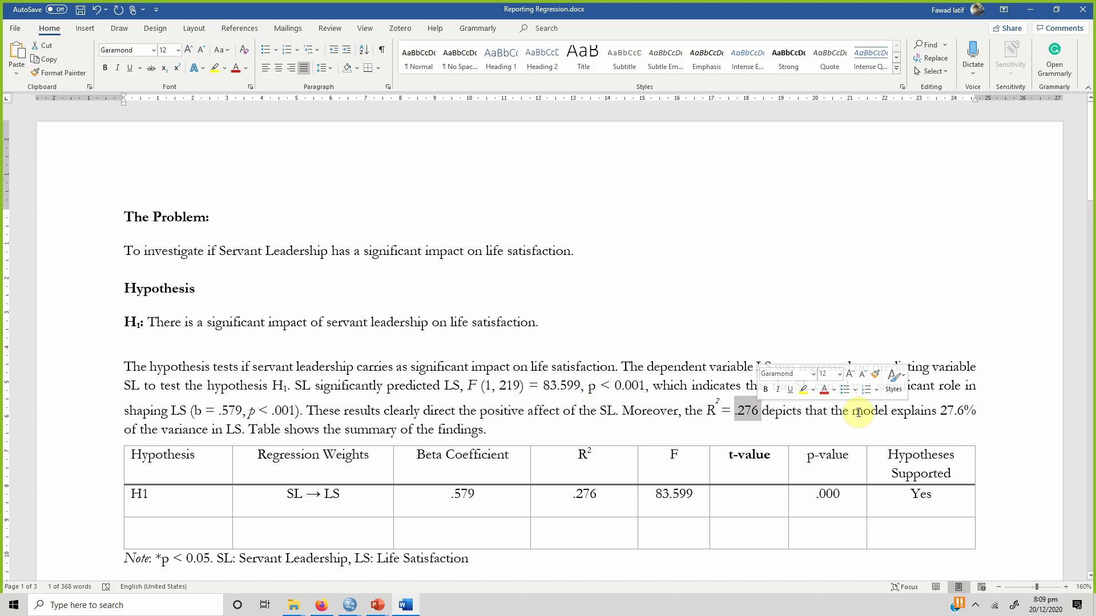
{"action": "left_click", "coordinate": [941, 410]}
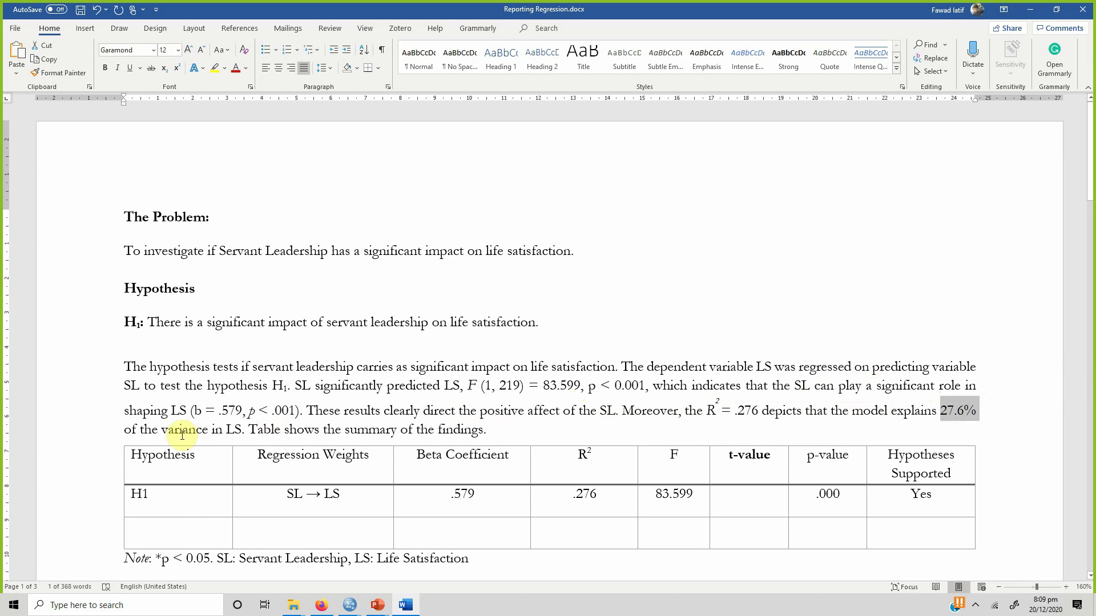
{"action": "left_click", "coordinate": [242, 428]}
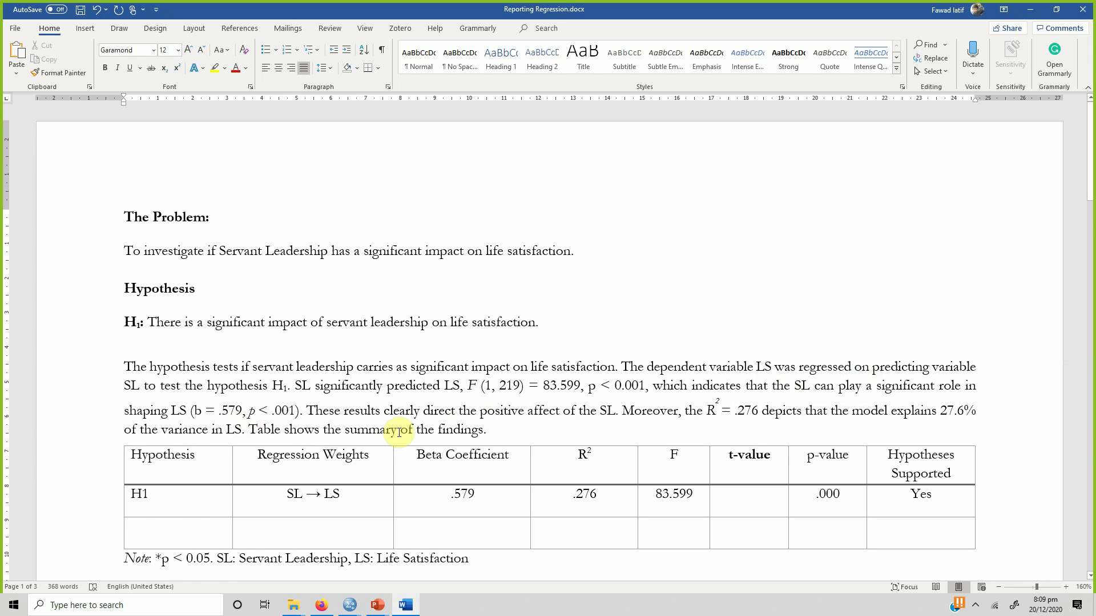
{"action": "scroll", "coordinate": [499, 433], "scroll_direction": "down", "scroll_amount": 3}
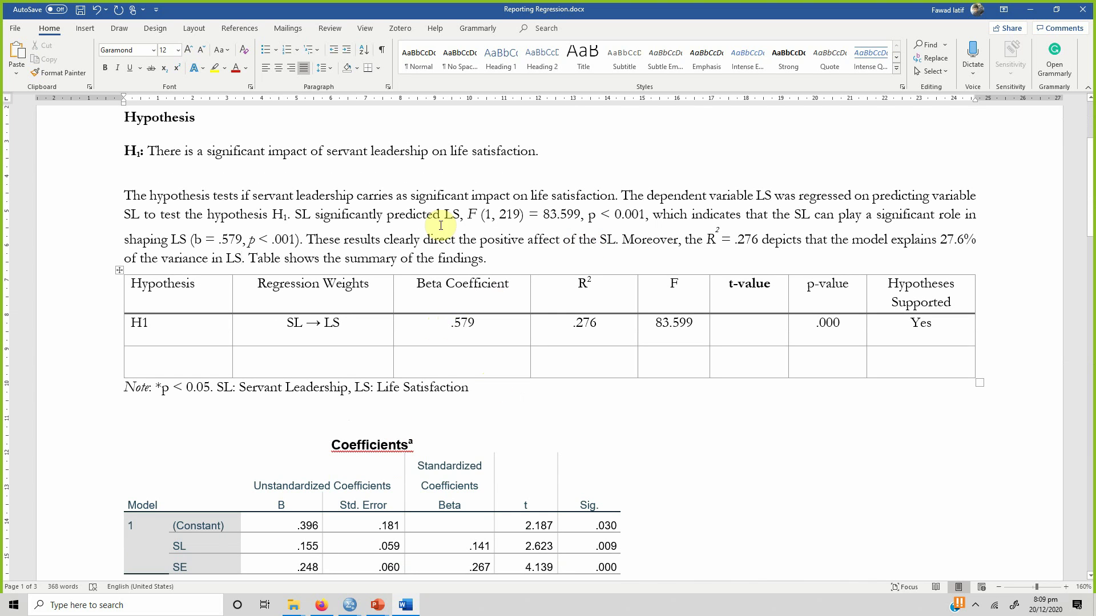
{"action": "scroll", "coordinate": [408, 486], "scroll_direction": "down", "scroll_amount": 2}
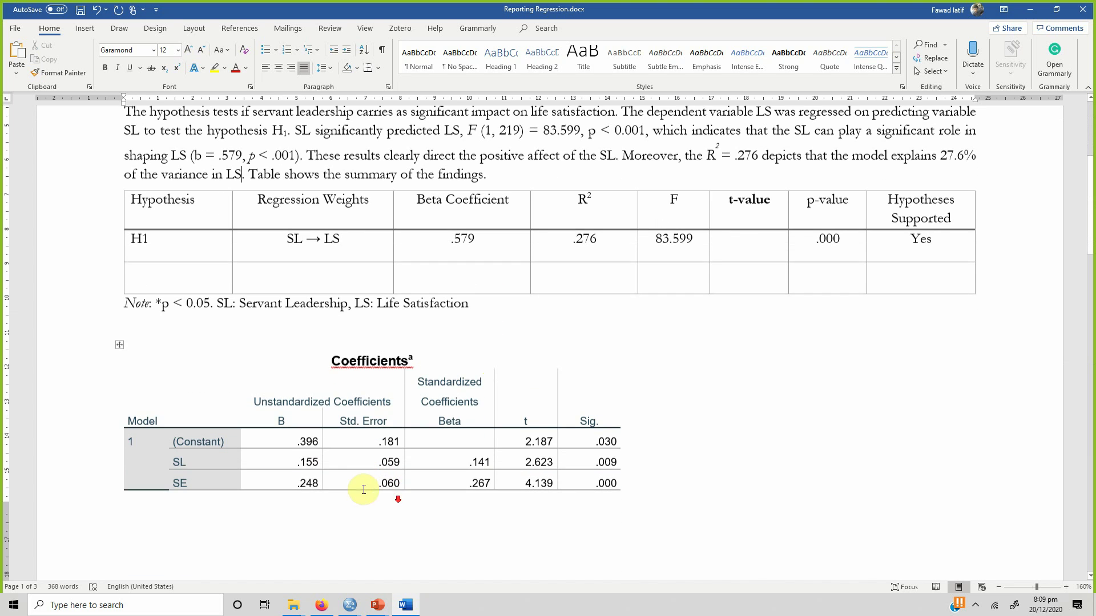
{"action": "scroll", "coordinate": [375, 404], "scroll_direction": "up", "scroll_amount": 4}
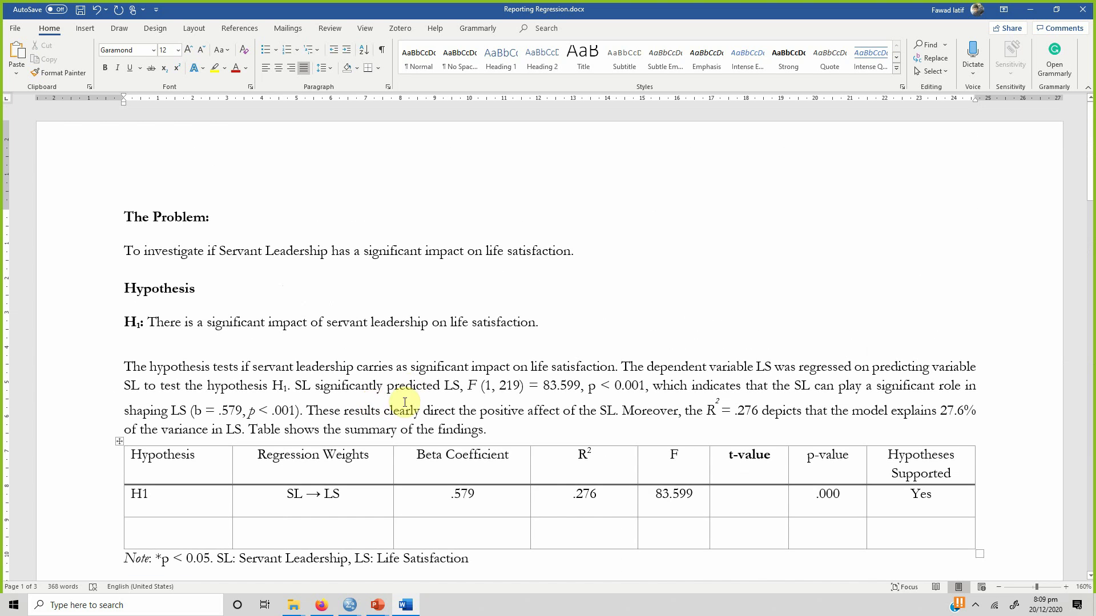